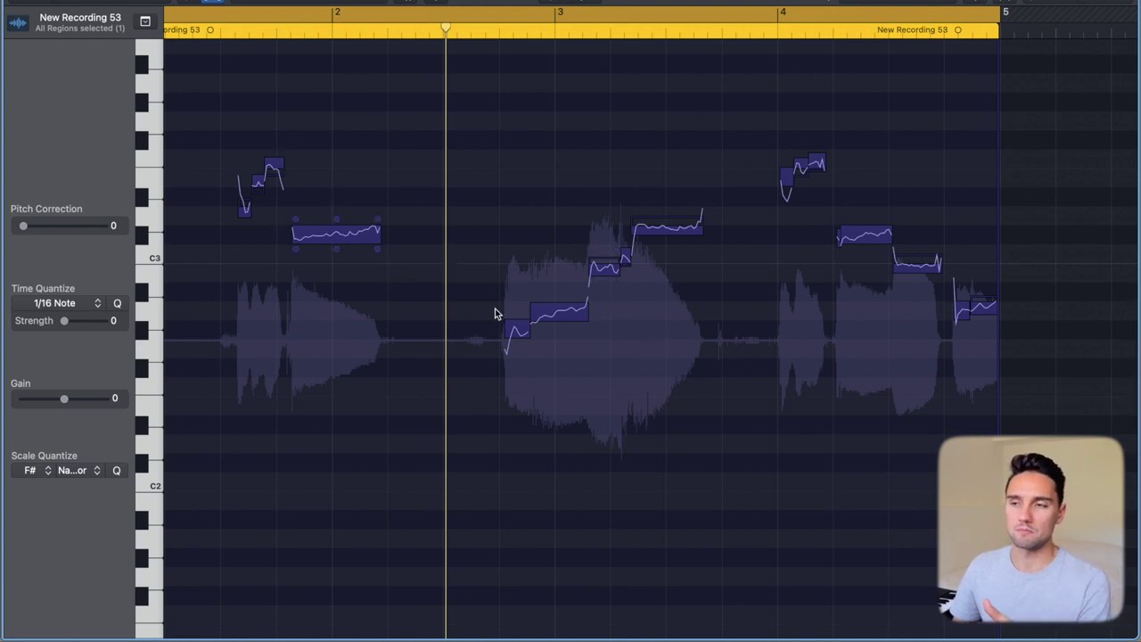
# Open the first Inst 1 region in the piano roll and examine the opening chord and melody notes
pyautogui.scroll(1, 537, 367)
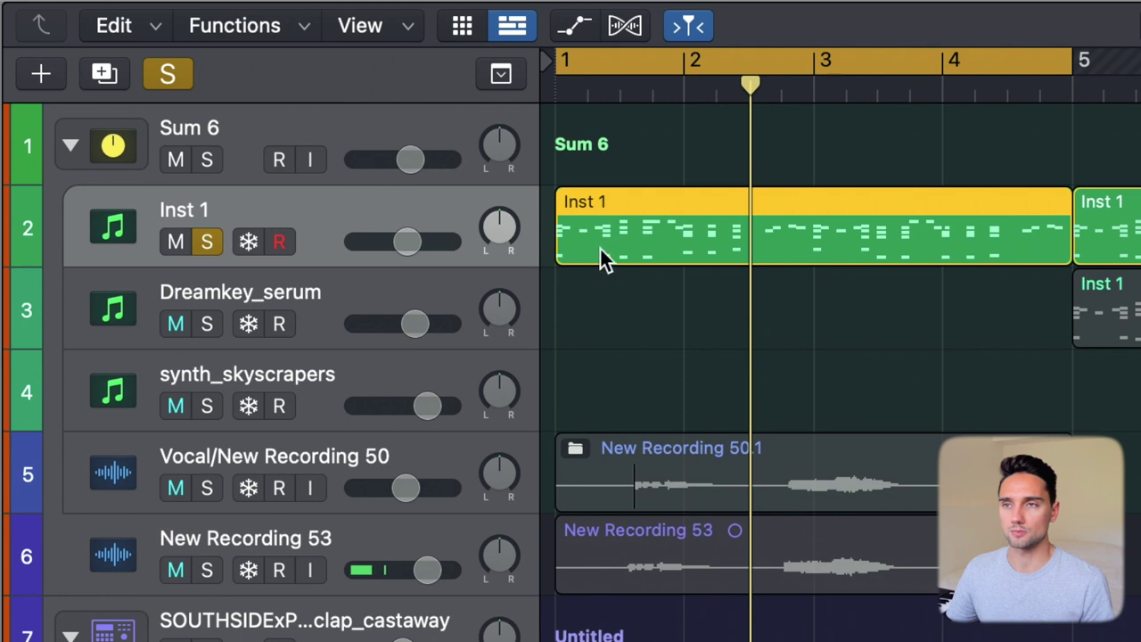
pyautogui.doubleClick(601, 249)
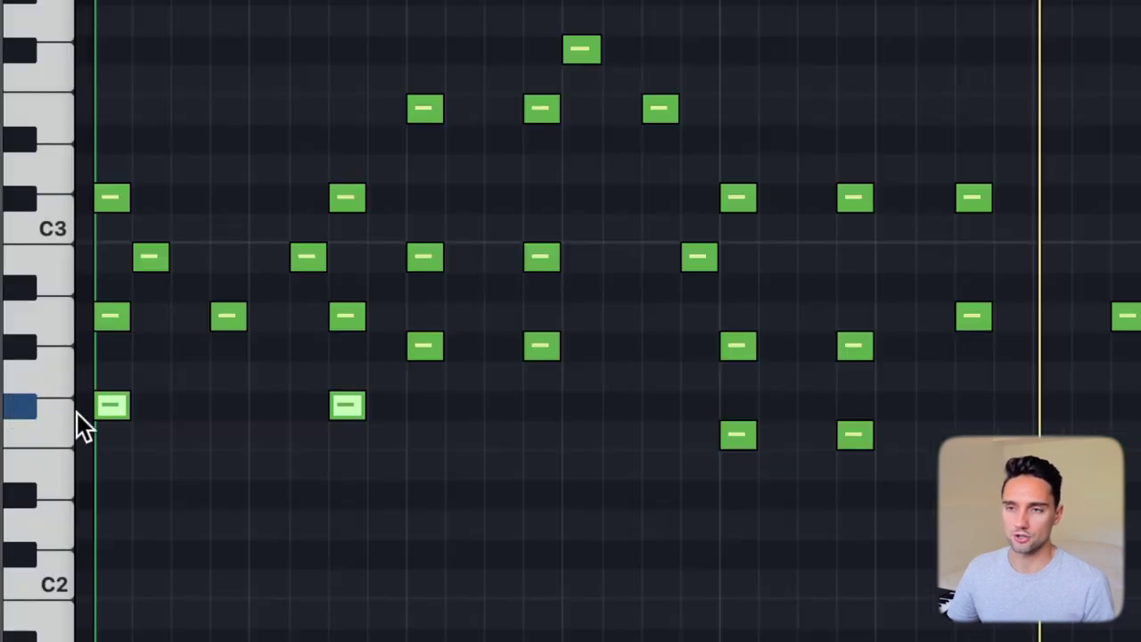
pyautogui.click(110, 312)
pyautogui.click(112, 203)
pyautogui.click(153, 261)
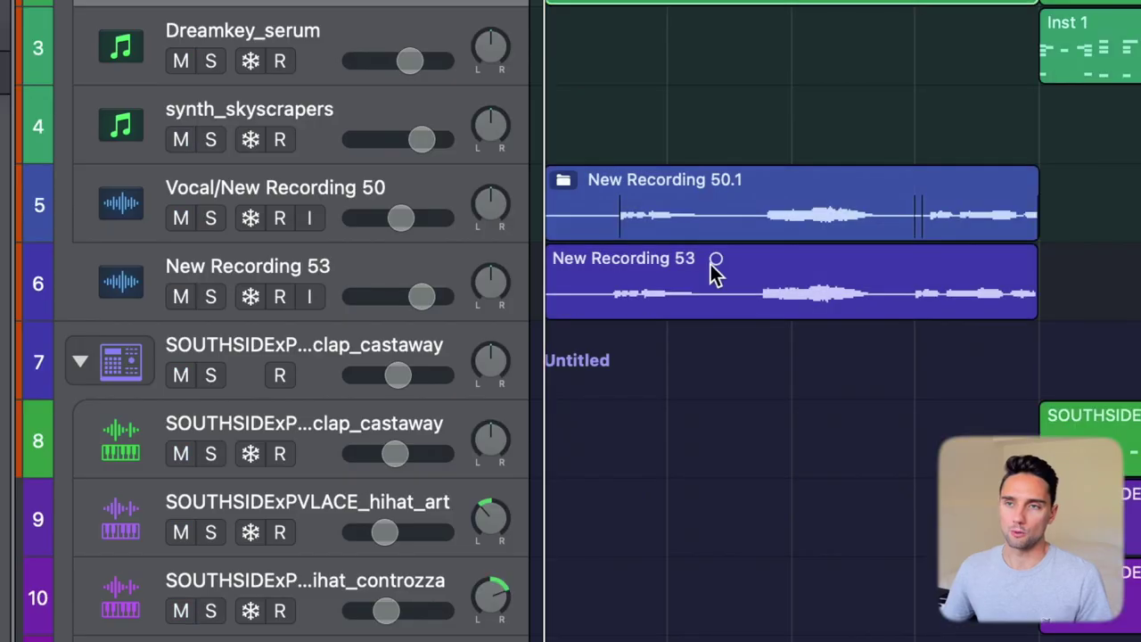
# Solo and play the New Recording 53 track, and open its region in the Flex Pitch editor
pyautogui.click(361, 295)
pyautogui.press('s')
pyautogui.press('space')
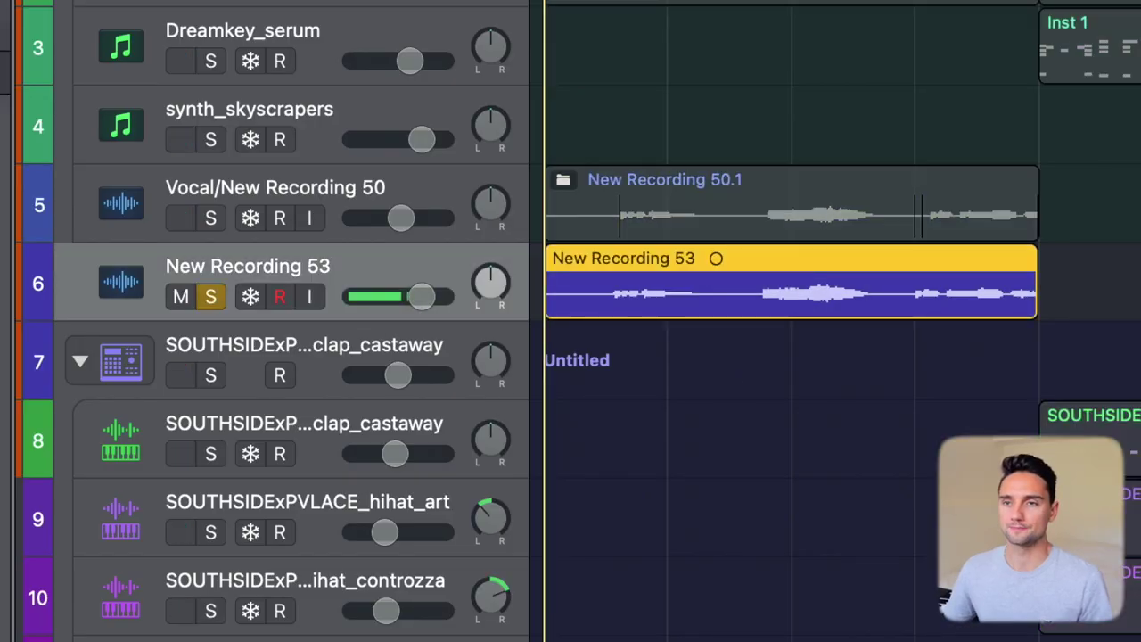
pyautogui.doubleClick(372, 133)
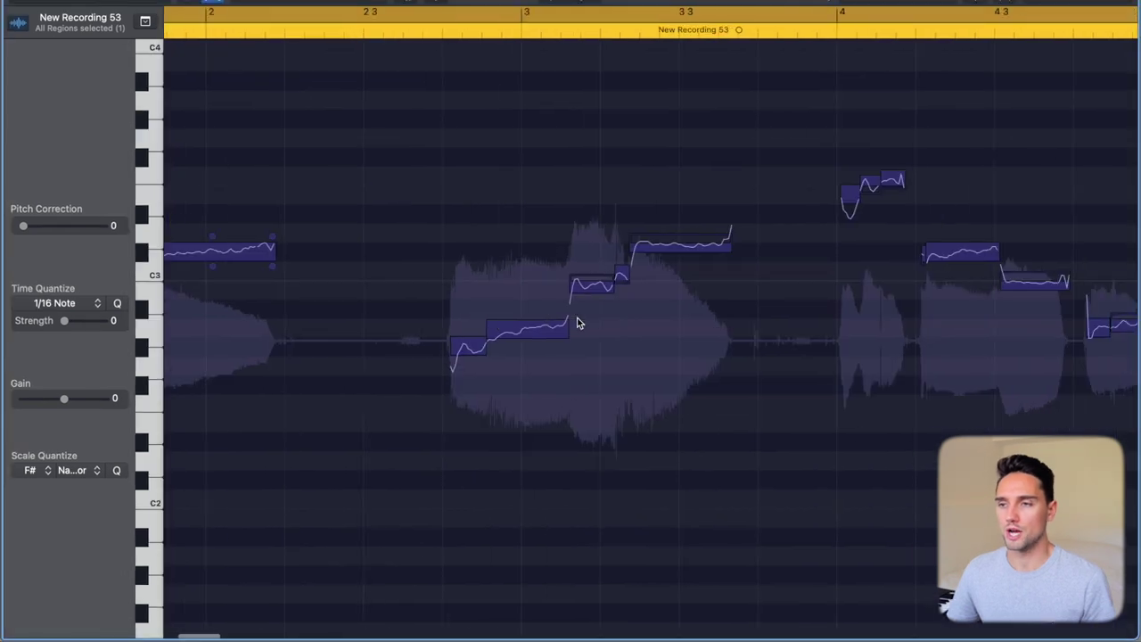
pyautogui.scroll(-8, 612, 361)
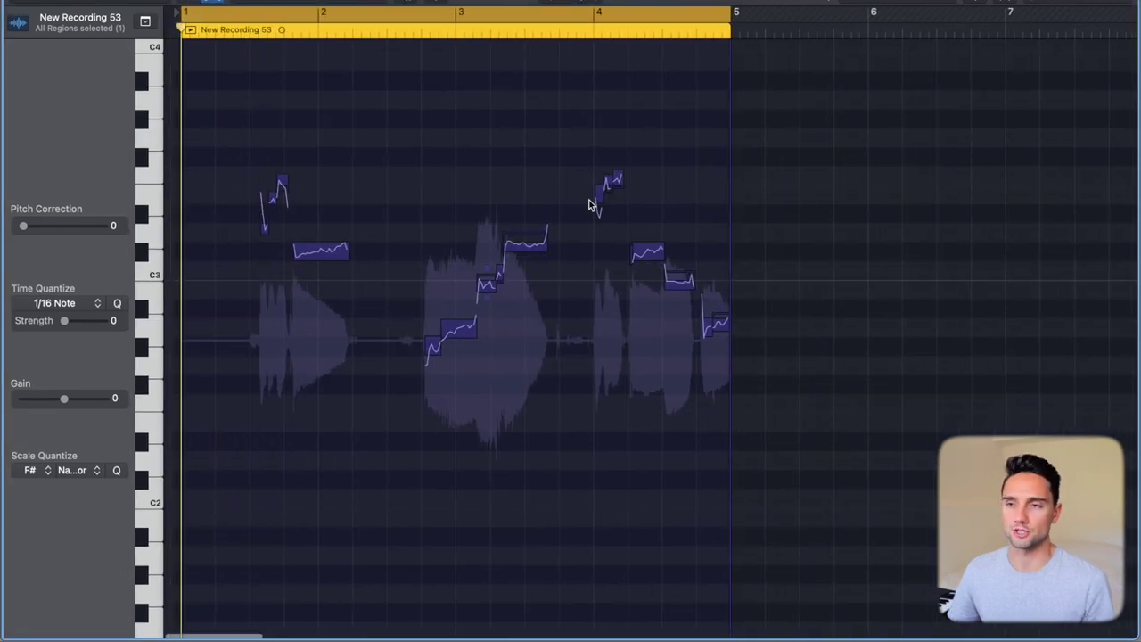
pyautogui.moveTo(513, 266)
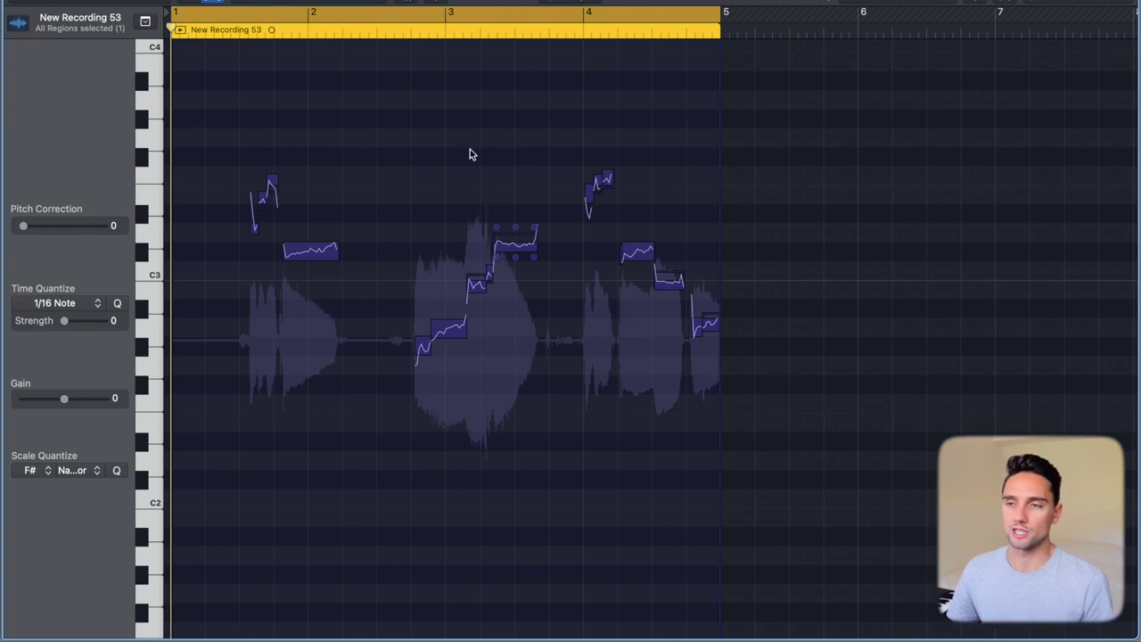
# Select all notes of New Recording 53 and quantize them to the F# Natural Minor scale
pyautogui.press('super+a')
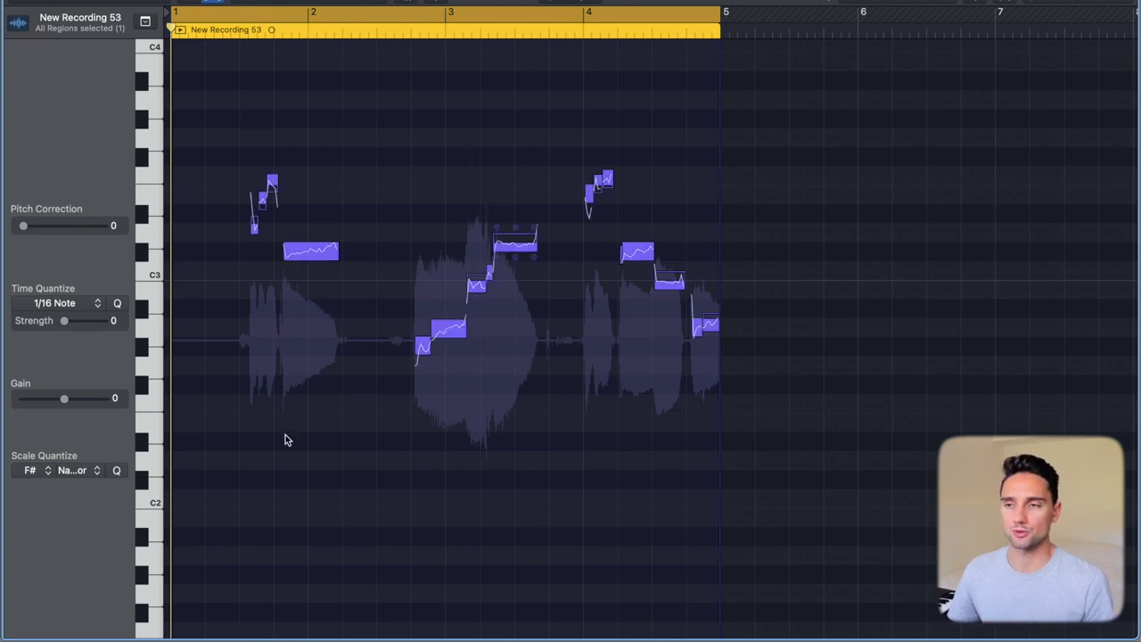
pyautogui.click(72, 470)
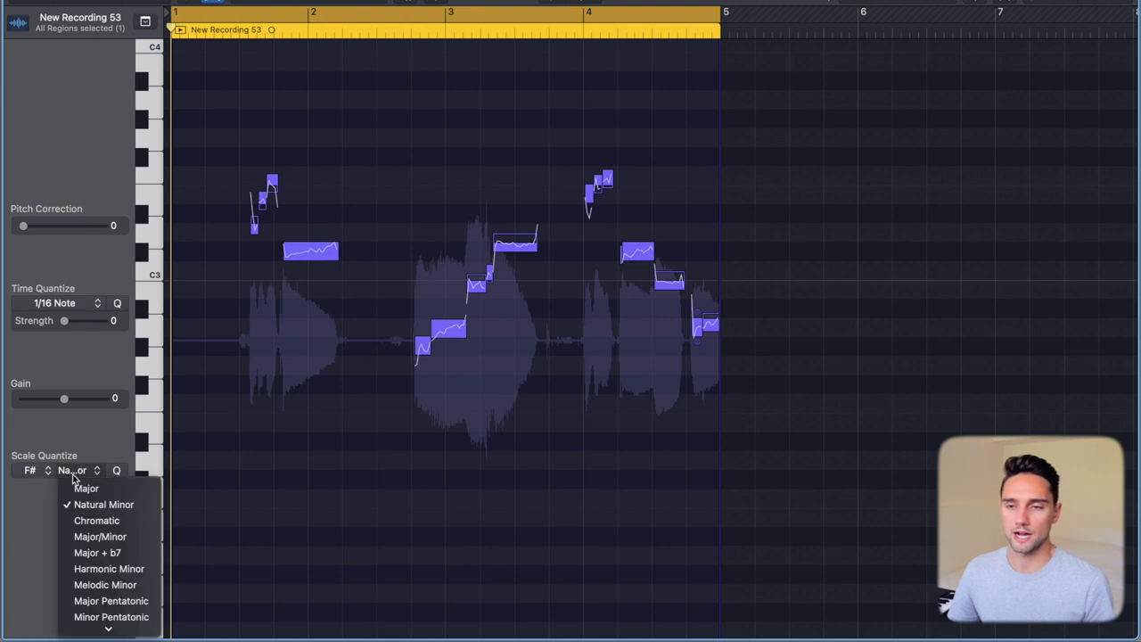
pyautogui.click(102, 505)
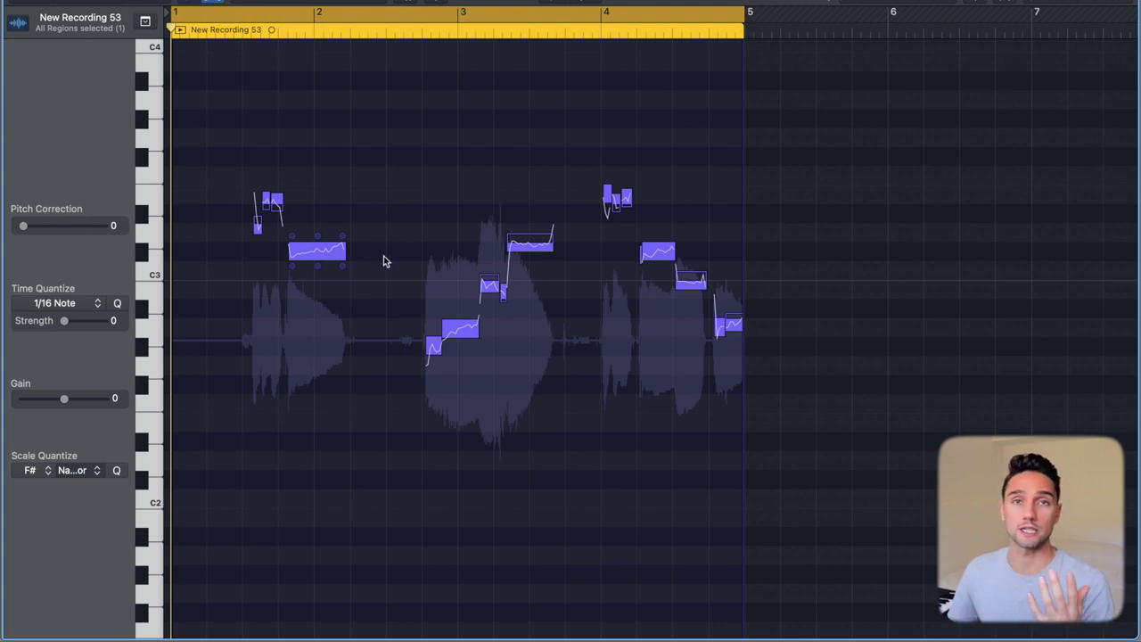
pyautogui.press('z')
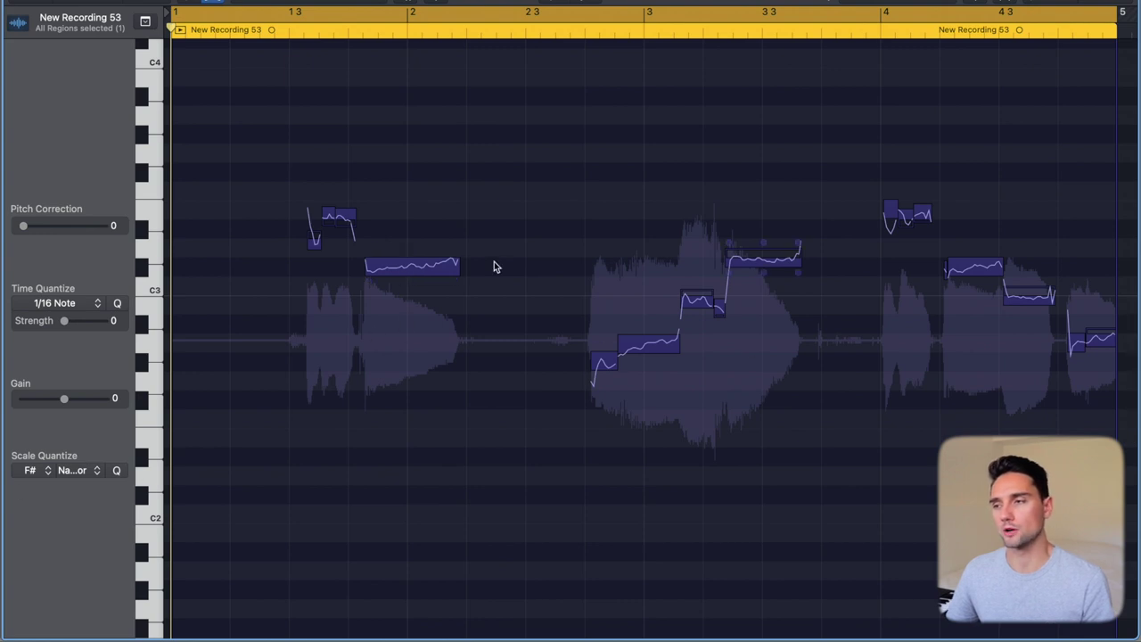
pyautogui.press('z')
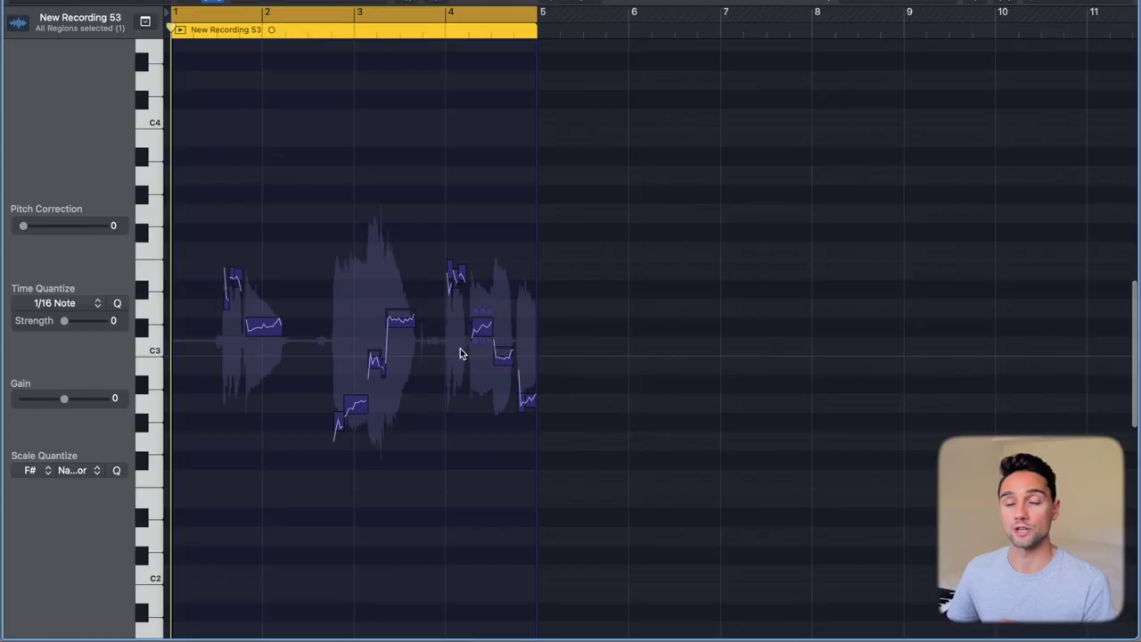
pyautogui.press('z')
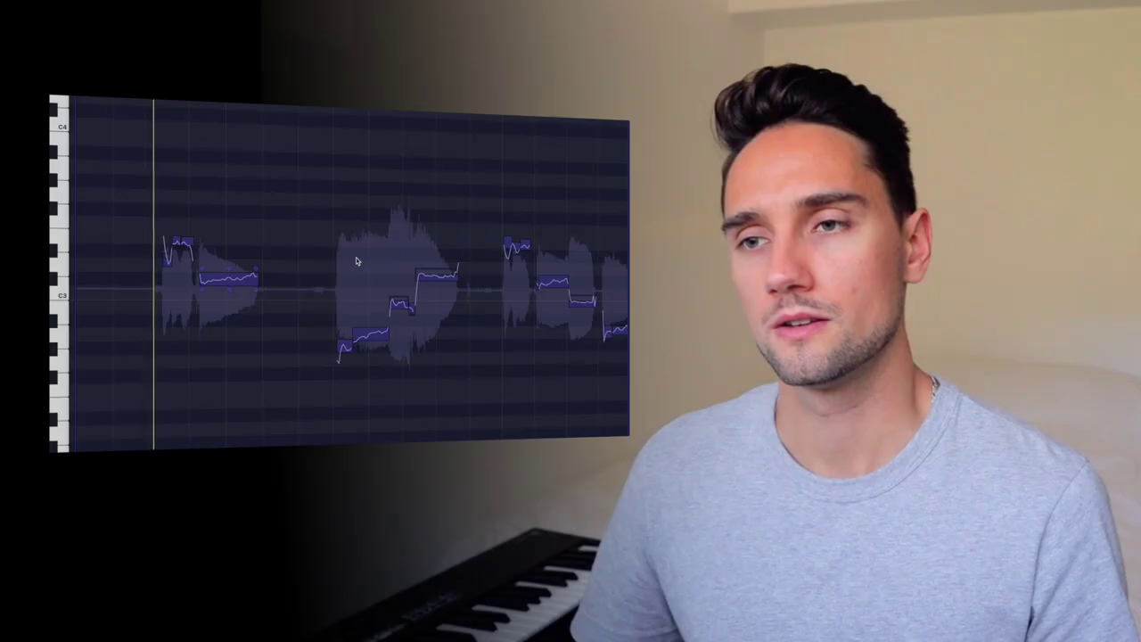
pyautogui.click(227, 294)
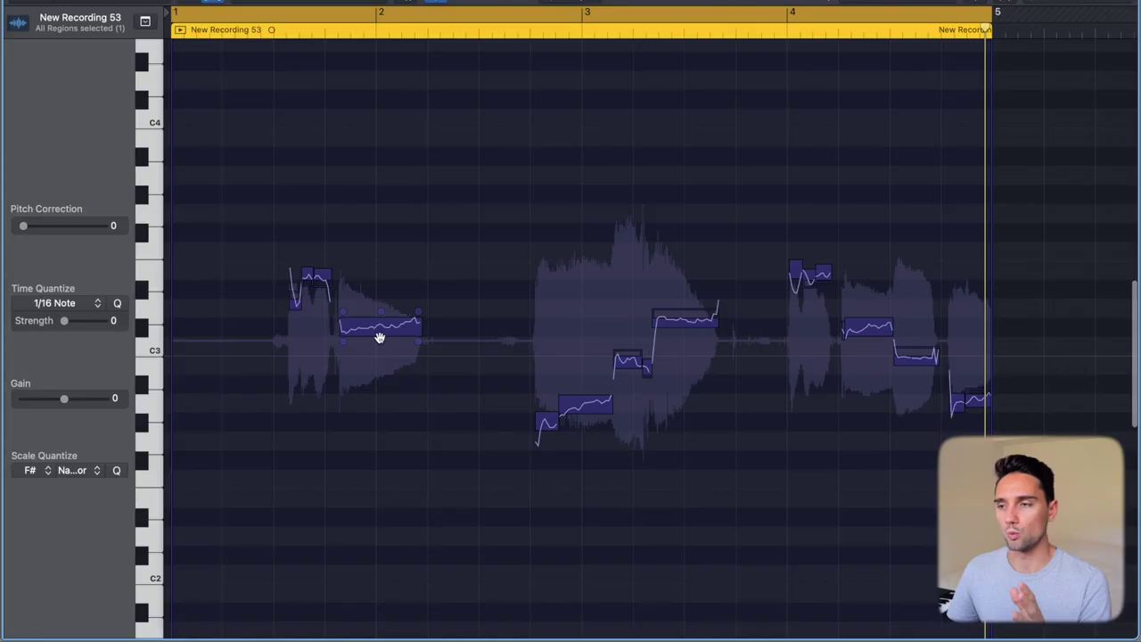
# Reduce the vibrato of all selected New Recording 53 notes to about 58% and play the result
pyautogui.scroll(5, 419, 339)
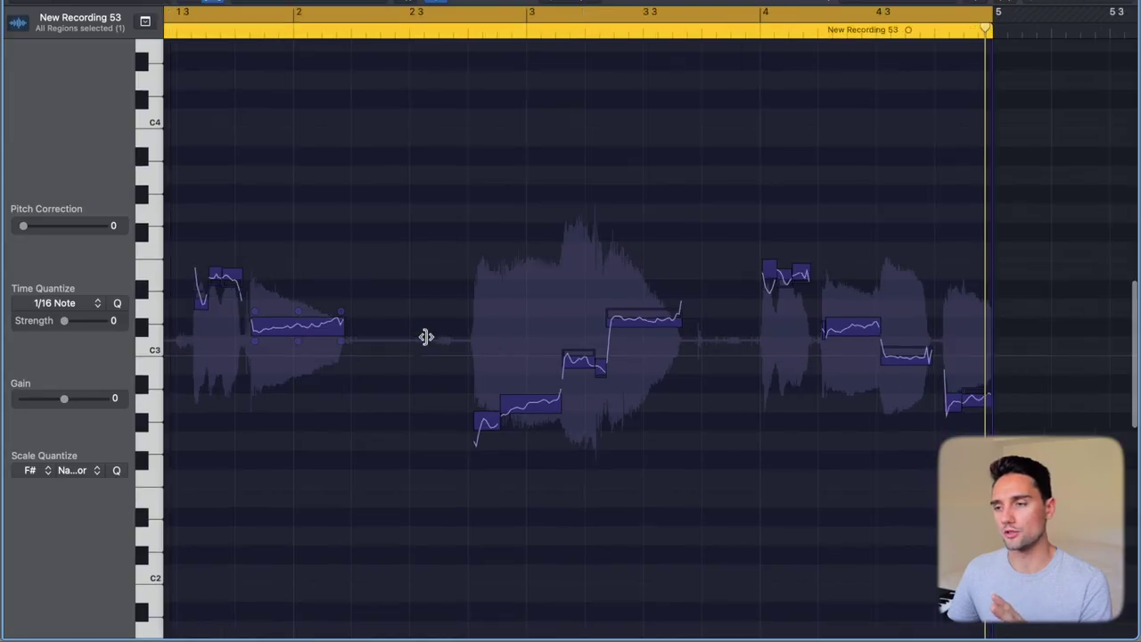
pyautogui.moveTo(383, 352)
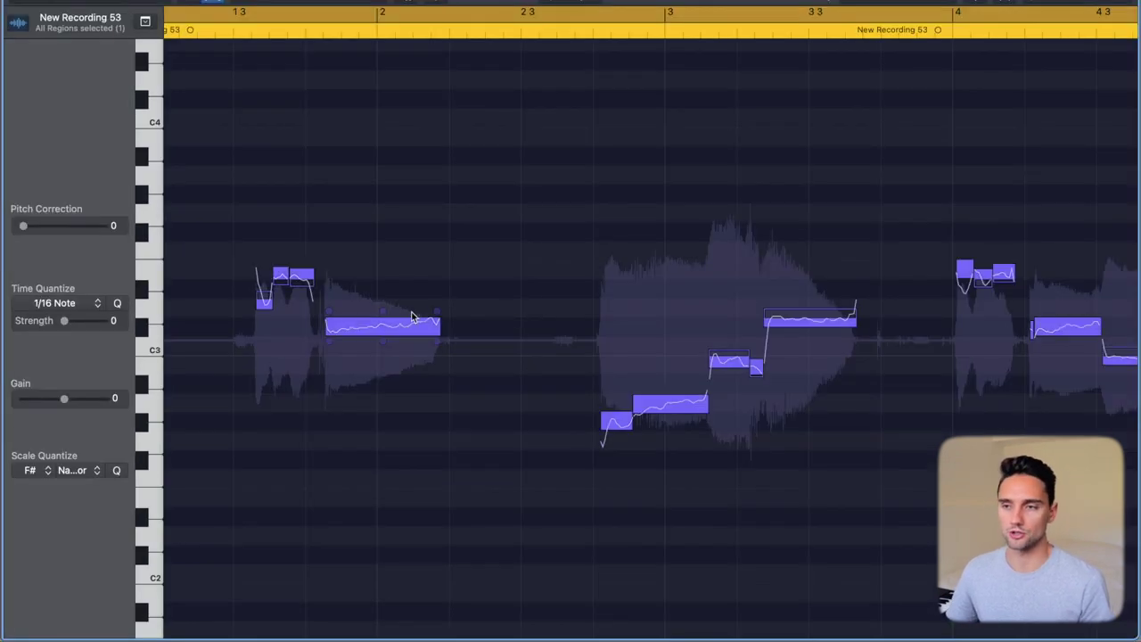
pyautogui.moveTo(383, 345)
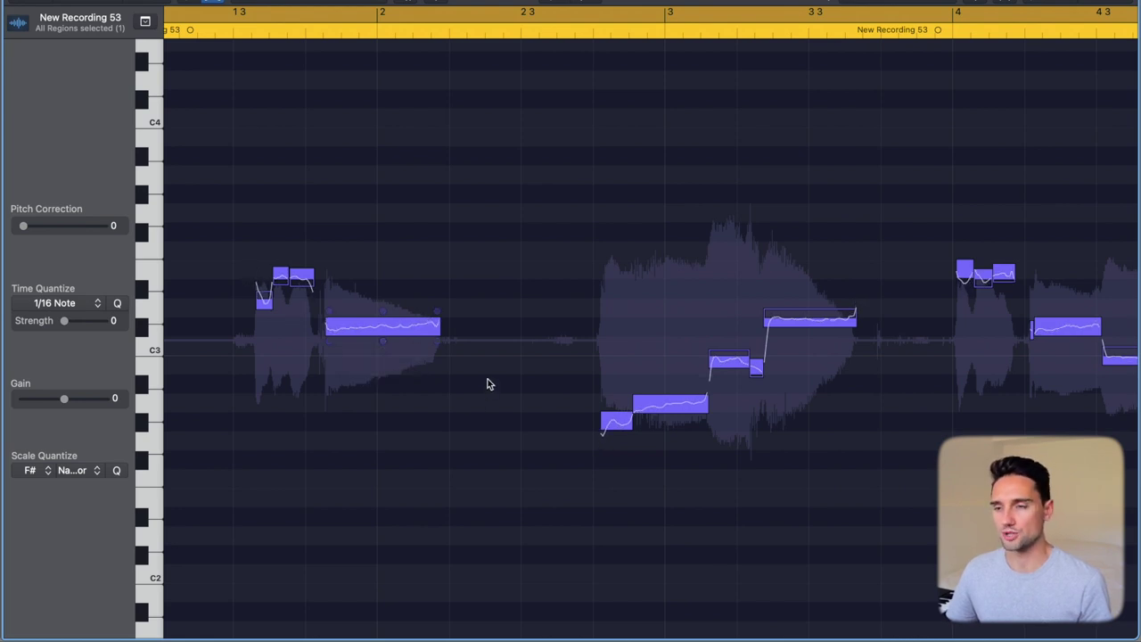
pyautogui.hscroll(2, 488, 383)
pyautogui.press('space')
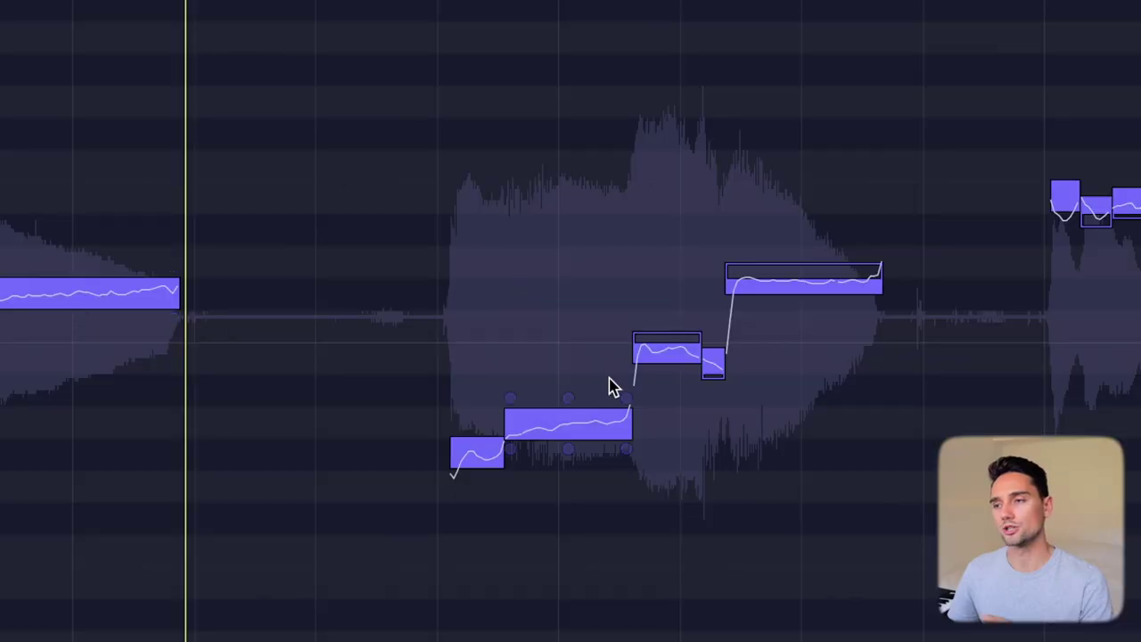
# Set Pitch Correction to 100 for all selected notes of New Recording 53
pyautogui.hscroll(3, 482, 308)
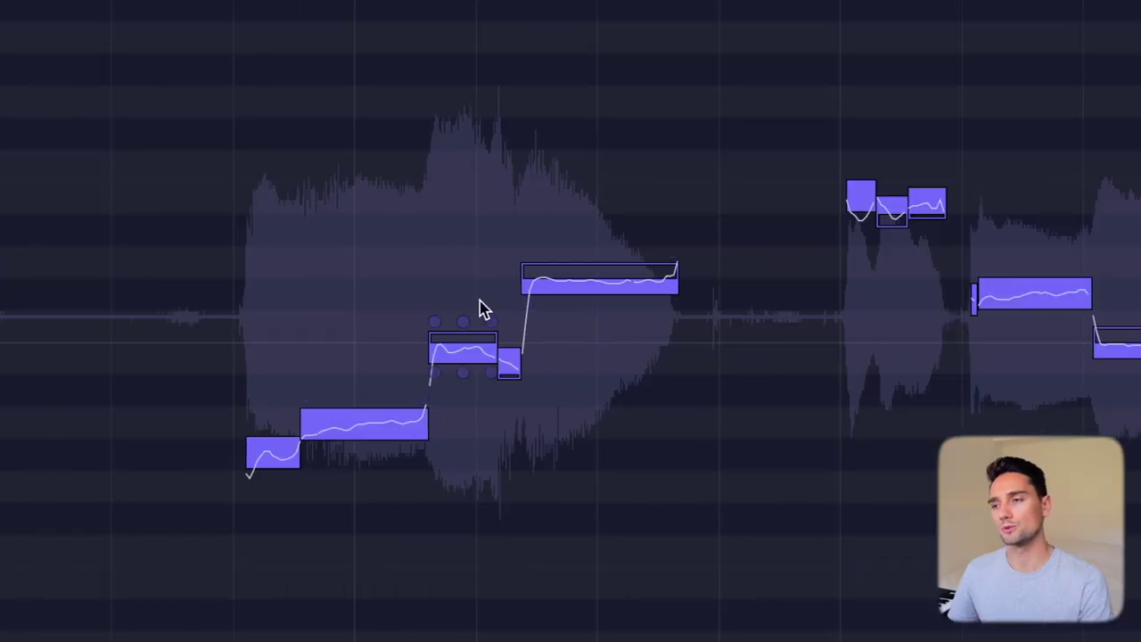
pyautogui.click(509, 360)
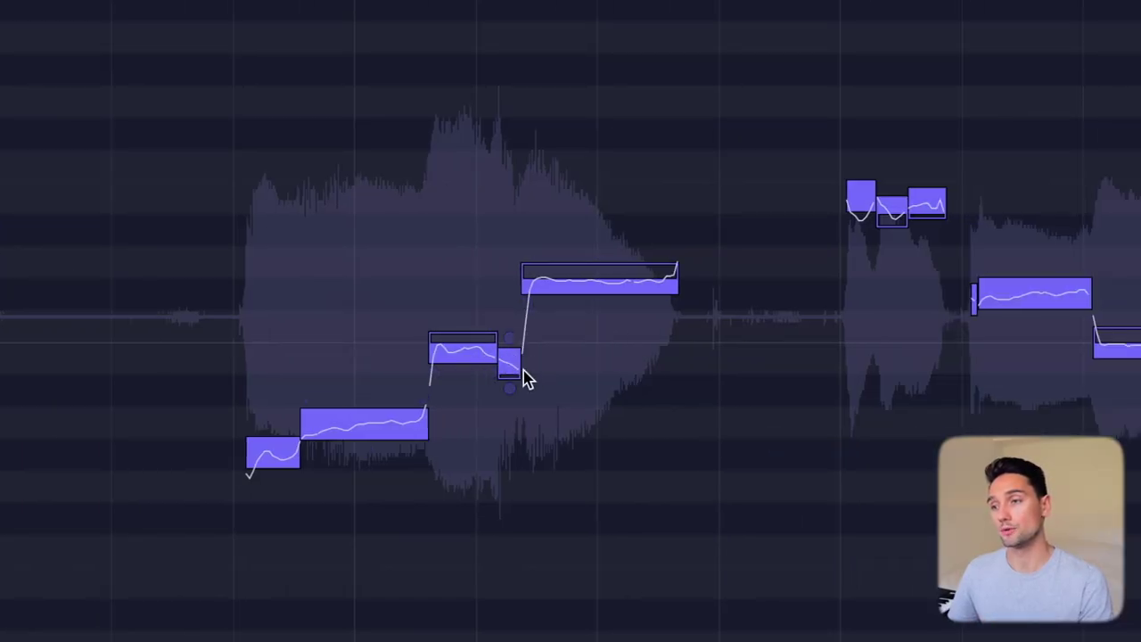
pyautogui.hscroll(1, 504, 369)
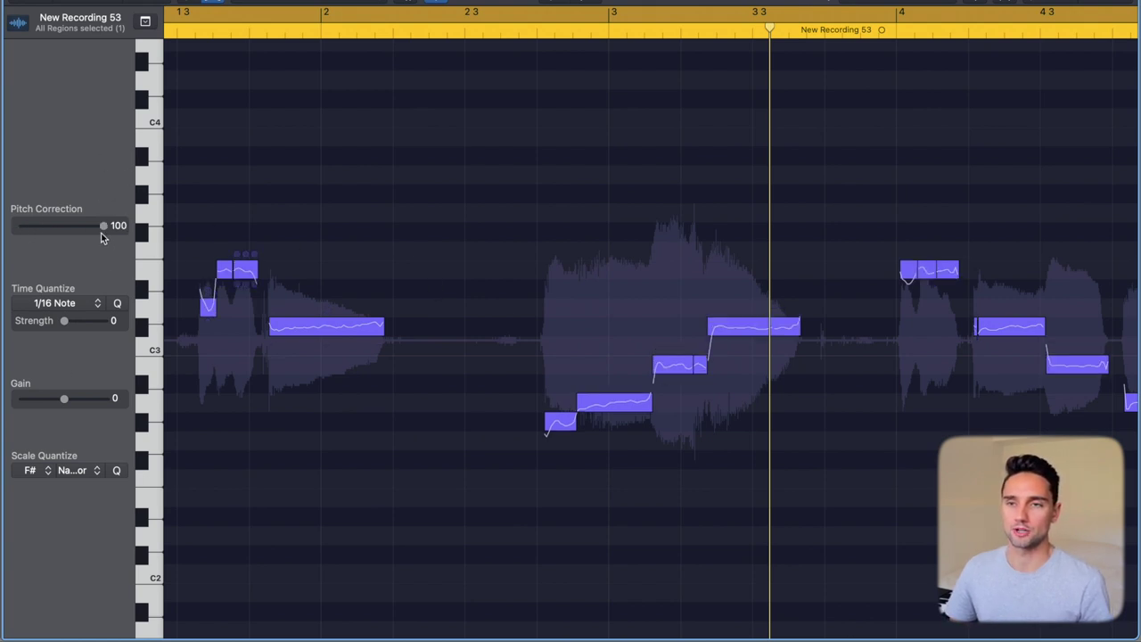
pyautogui.click(23, 229)
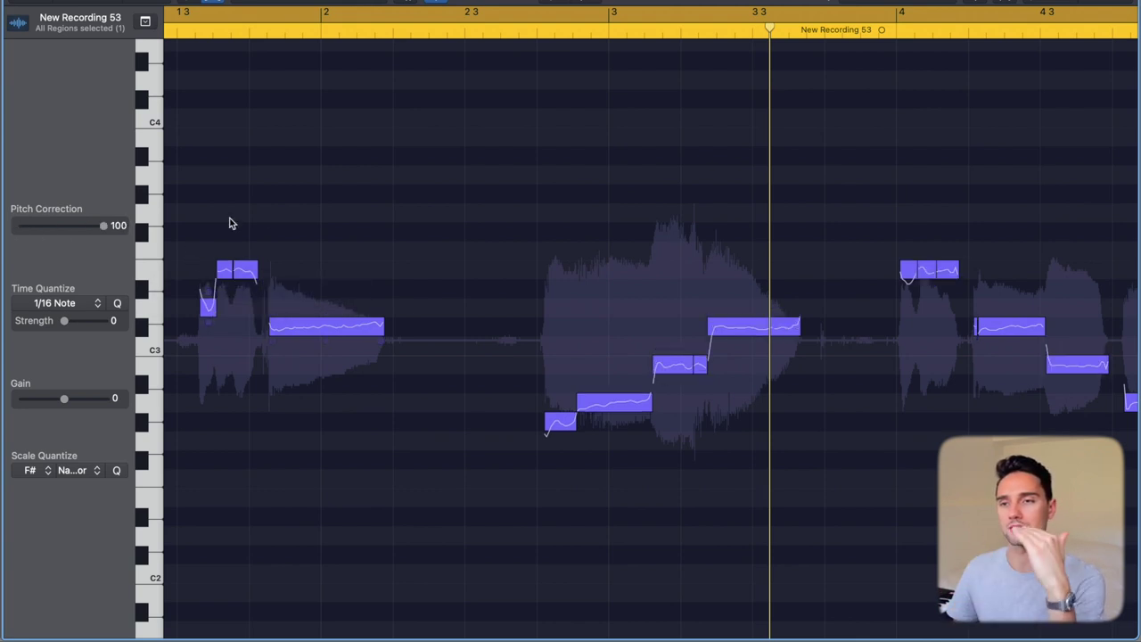
pyautogui.hscroll(2, 667, 384)
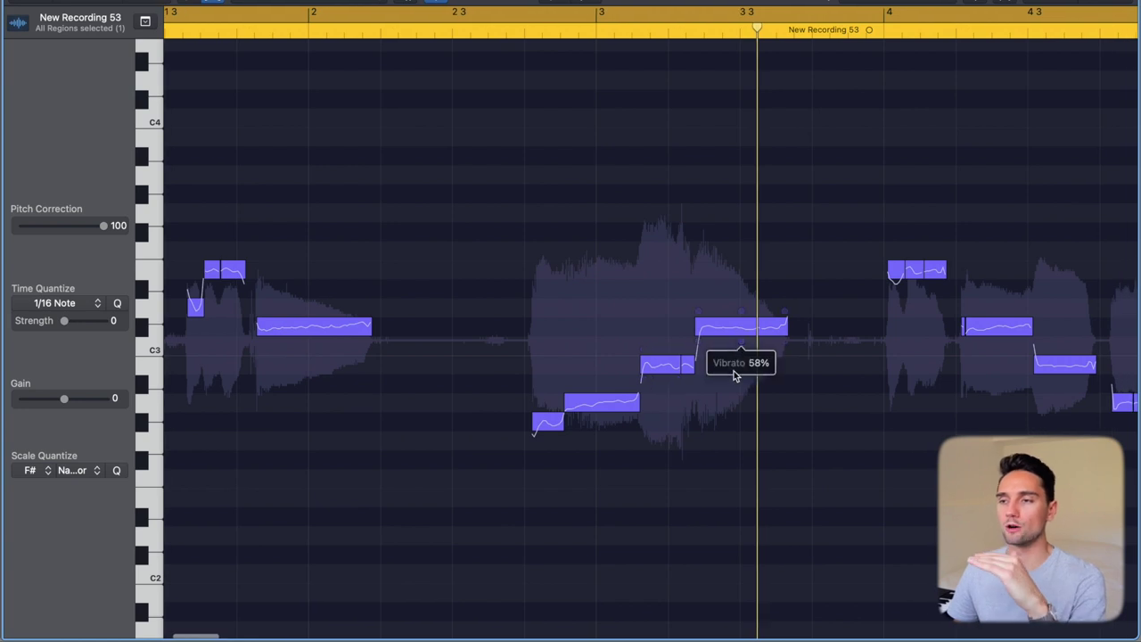
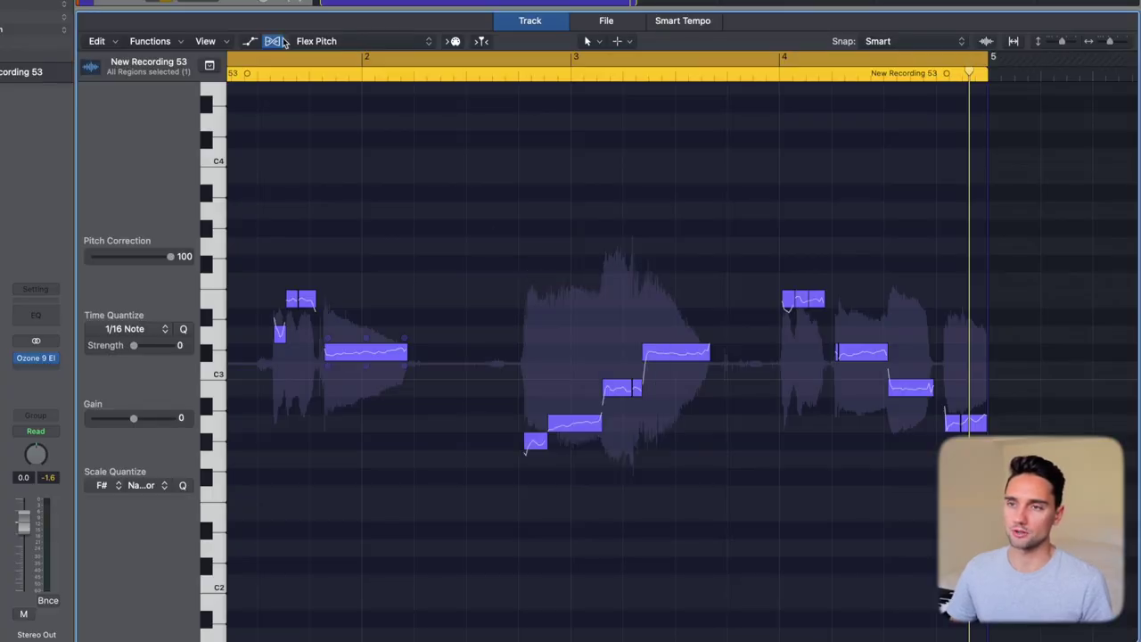
# Turn off the Flex view in the editor and show the mixer with the Vocal/New Recording 50 track selected
pyautogui.click(275, 42)
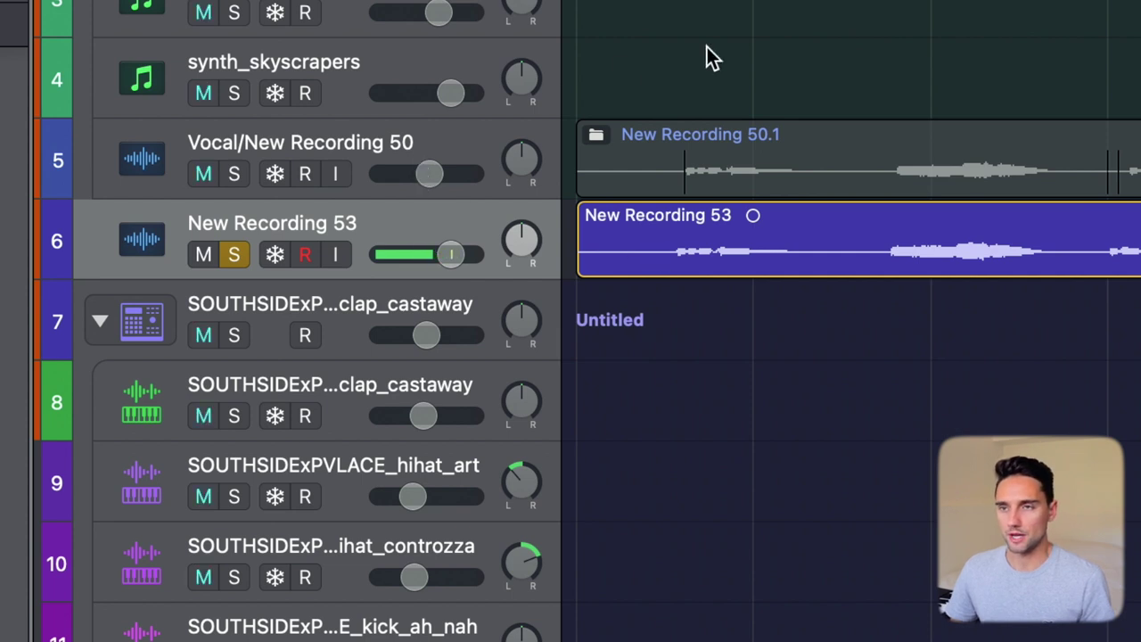
pyautogui.click(431, 182)
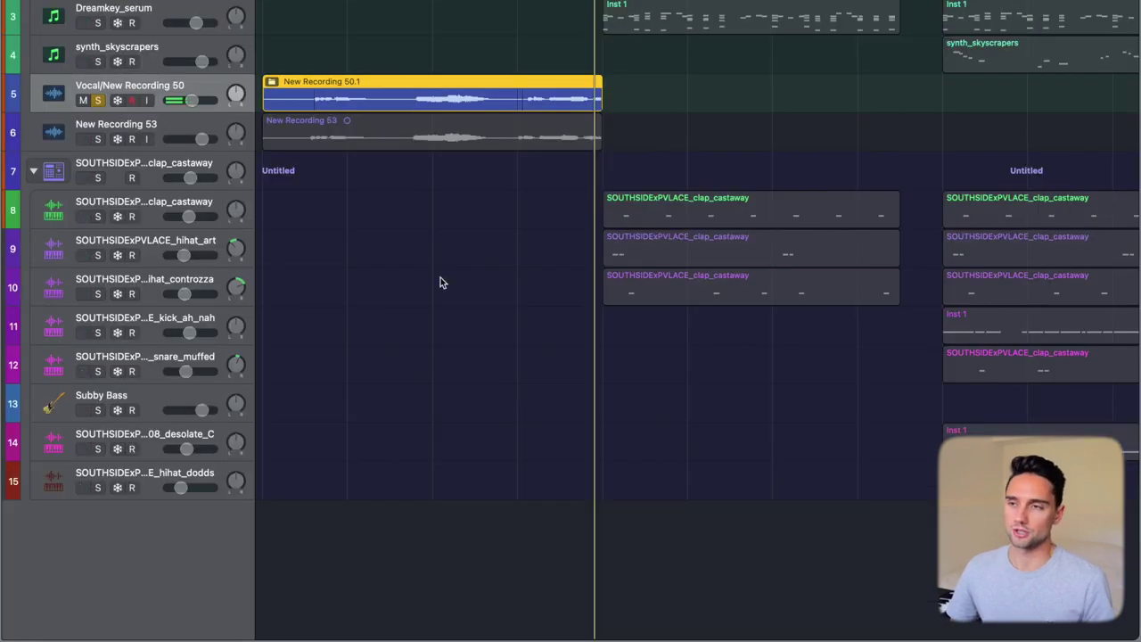
pyautogui.press('x')
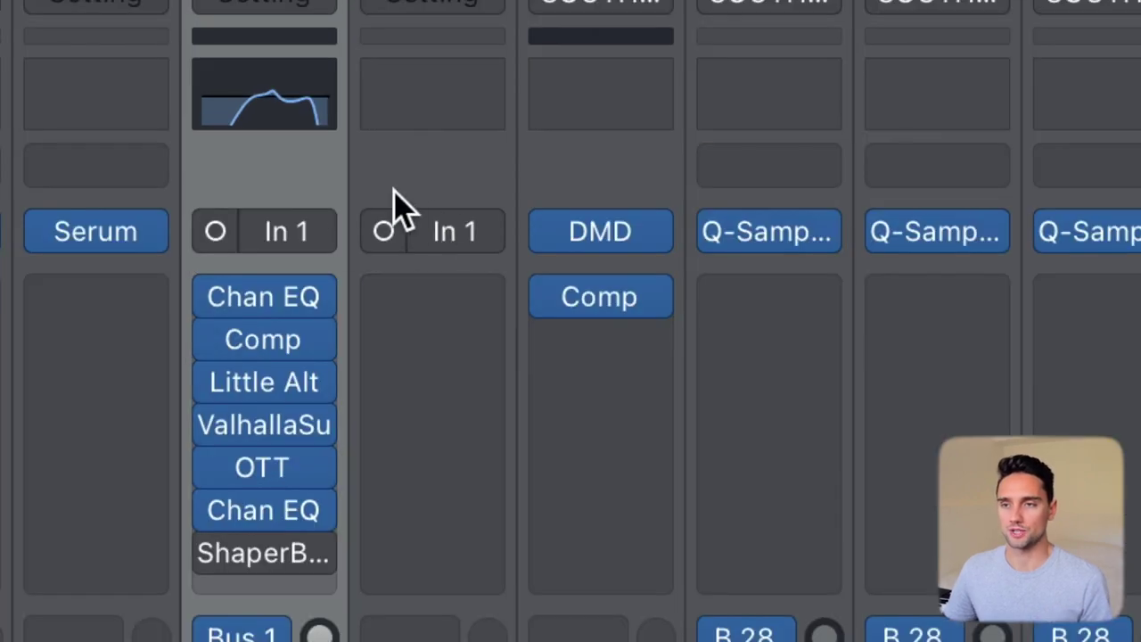
# Copy the Channel EQ and the Studio Vocal Compressor from the Vocal/New Recording 50 channel to New Recording 53, checking their settings
pyautogui.moveTo(270, 308); pyautogui.dragTo(419, 312)
pyautogui.click(423, 308)
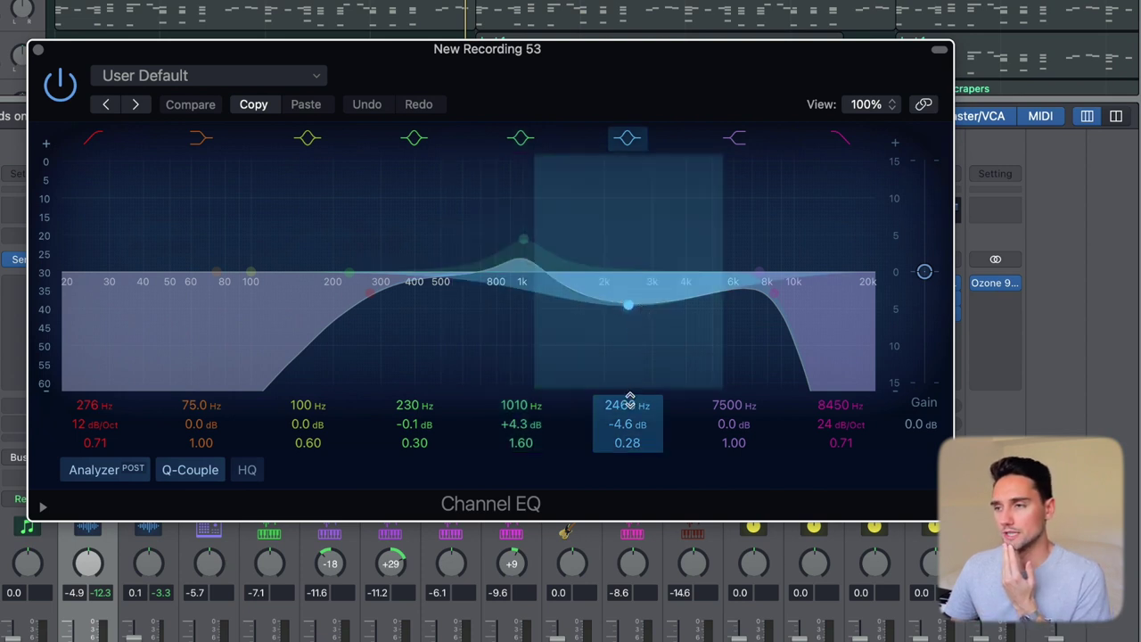
pyautogui.click(863, 304)
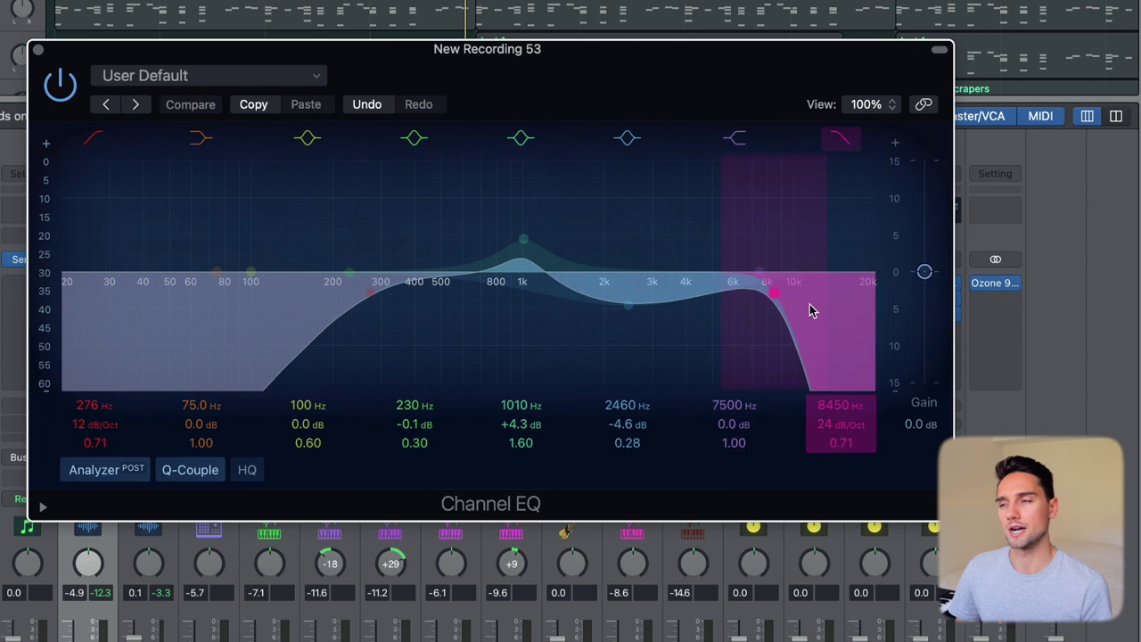
pyautogui.click(59, 84)
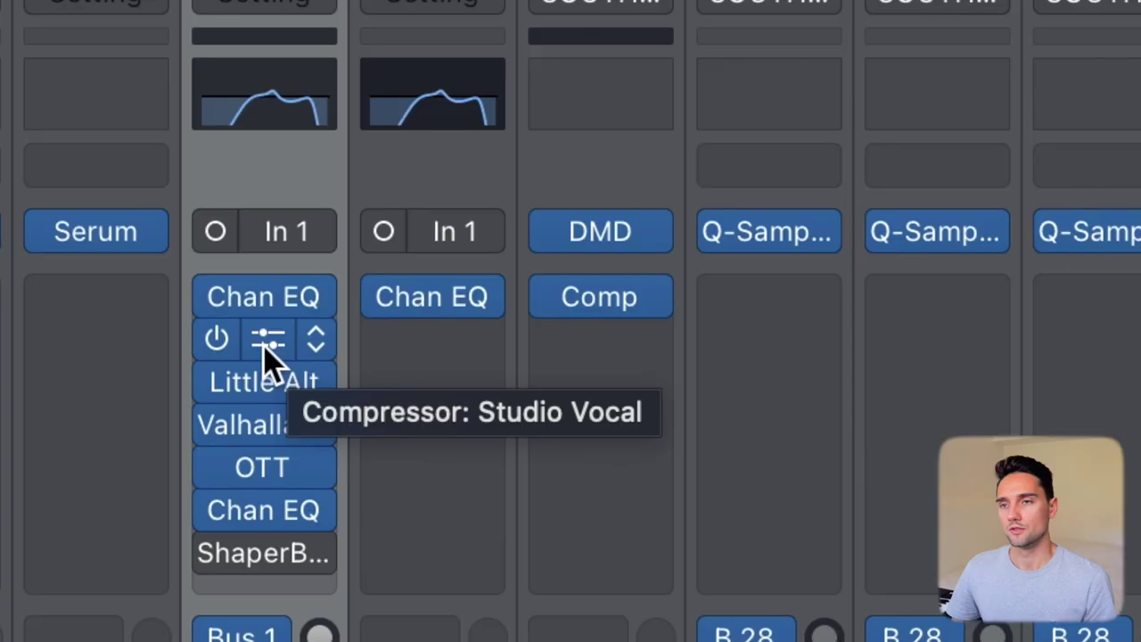
pyautogui.moveTo(262, 356); pyautogui.dragTo(446, 356)
pyautogui.click(445, 352)
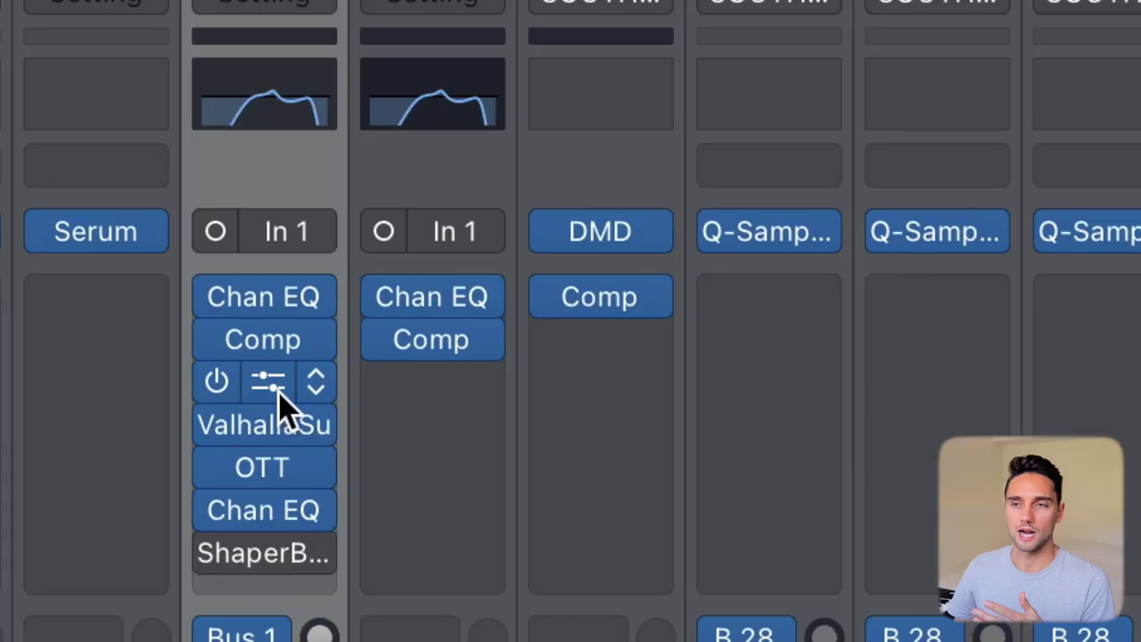
# Copy Little AlterBoy and ValhallaSupermassive from the Vocal/New Recording 50 channel to New Recording 53, below the Compressor
pyautogui.moveTo(265, 400); pyautogui.dragTo(395, 387)
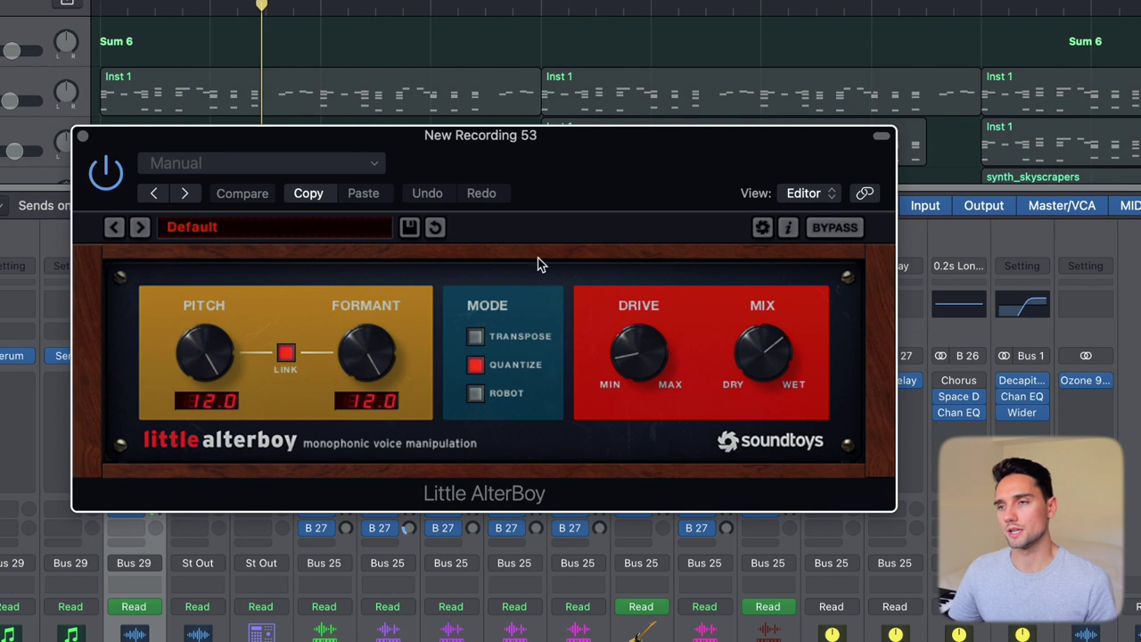
pyautogui.moveTo(513, 151); pyautogui.dragTo(499, 145)
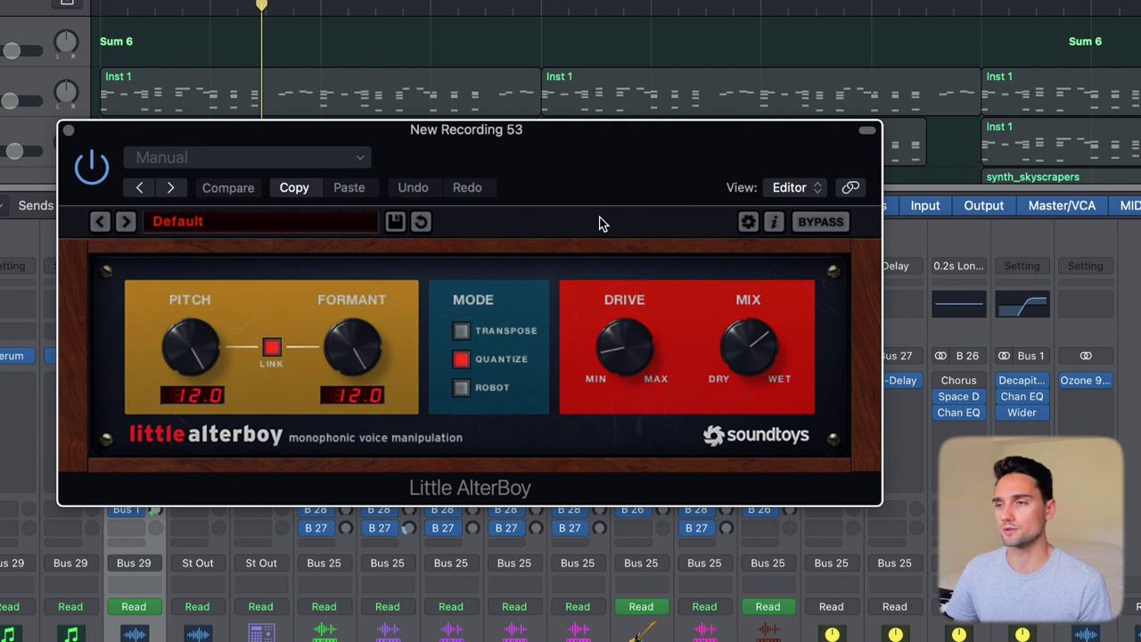
pyautogui.moveTo(593, 164); pyautogui.dragTo(586, 160)
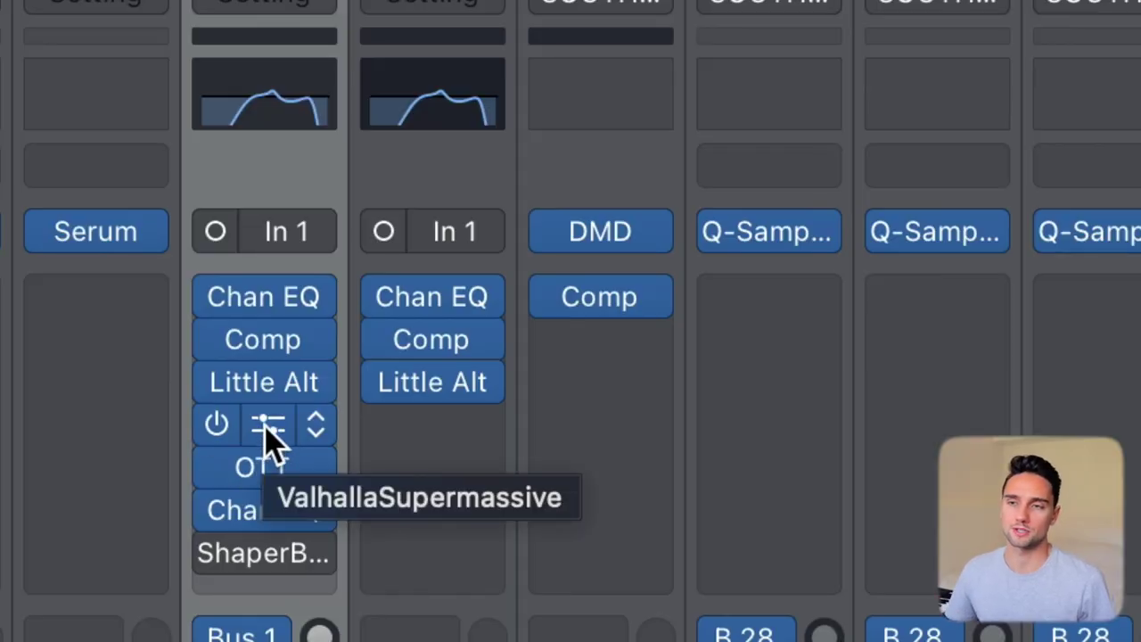
pyautogui.moveTo(268, 432); pyautogui.dragTo(408, 434)
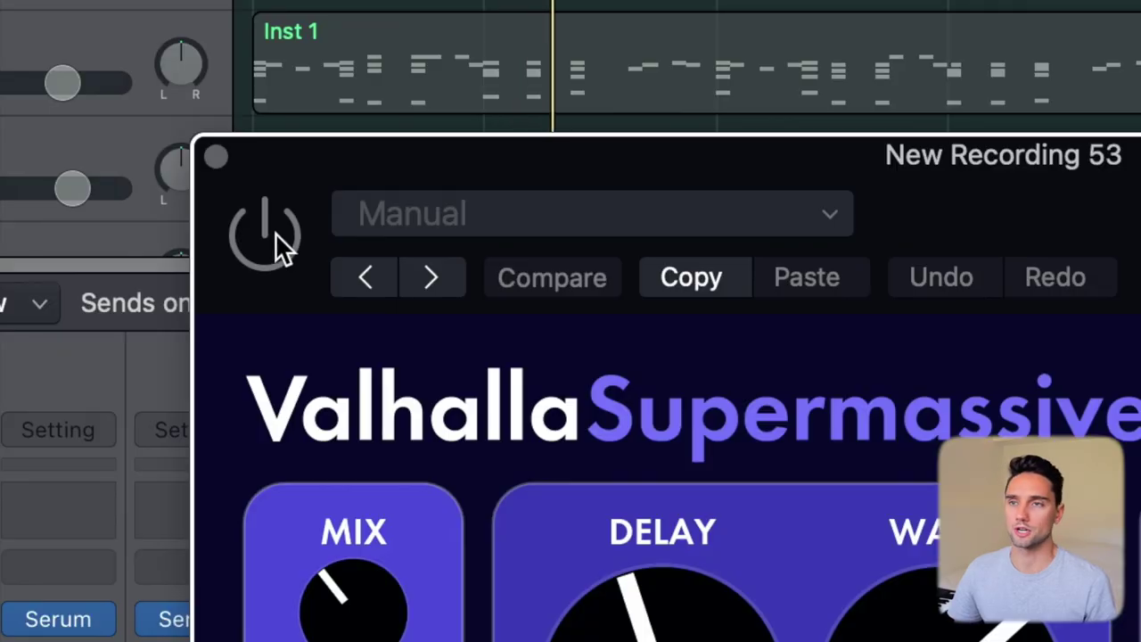
# Turn ValhallaSupermassive back on, then copy OTT from Vocal/New Recording 50 to New Recording 53 below it and compare it bypassed and active
pyautogui.click(147, 134)
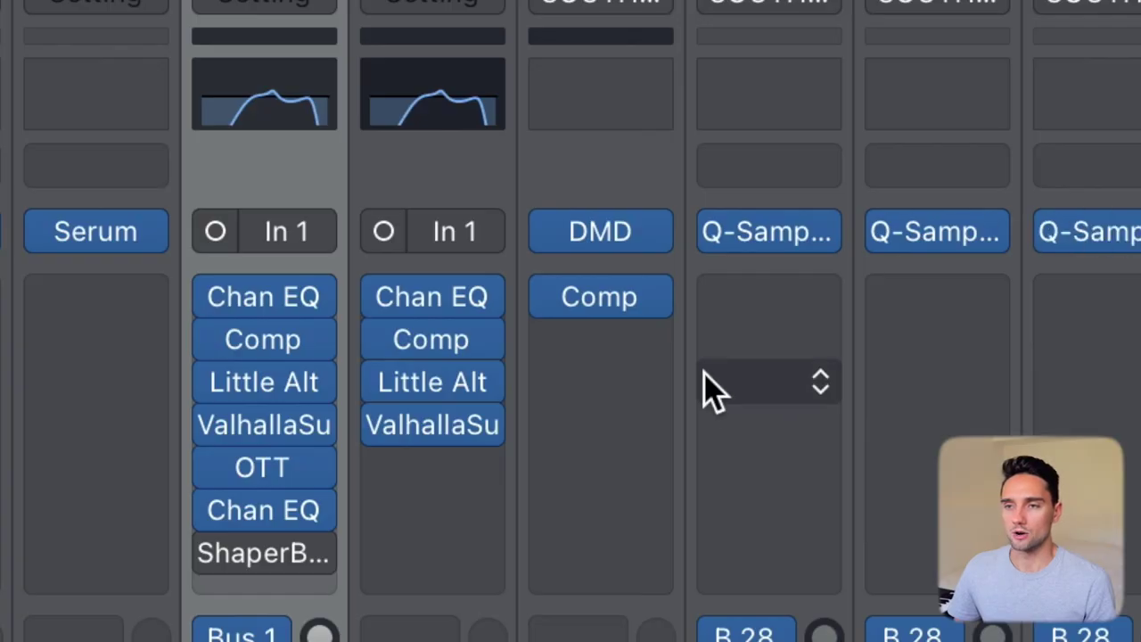
pyautogui.moveTo(249, 508)
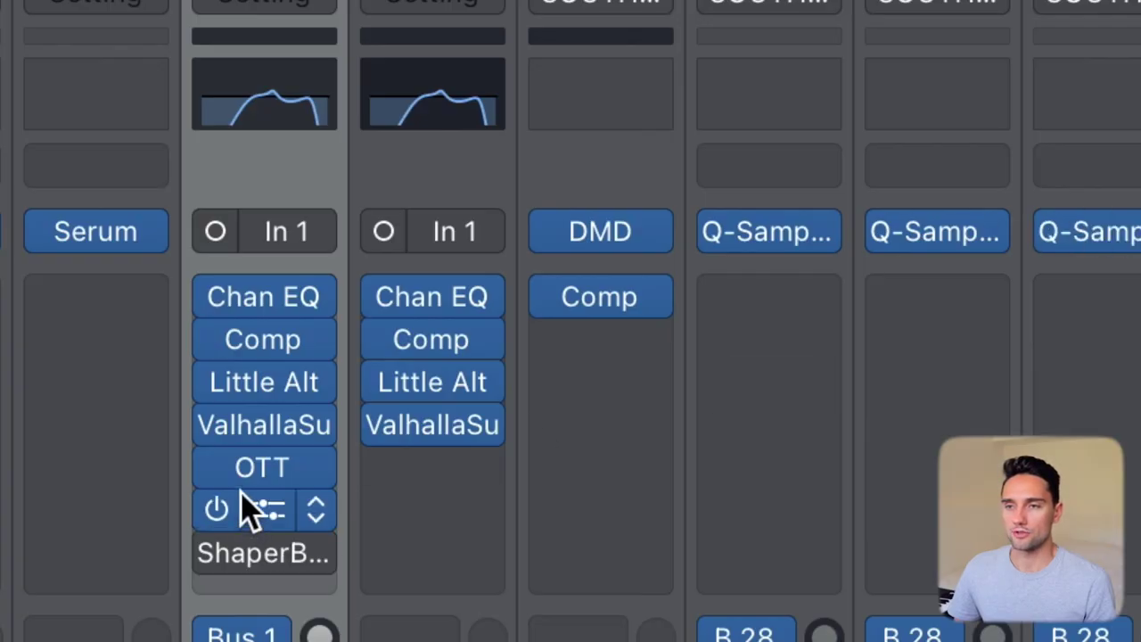
pyautogui.moveTo(272, 476); pyautogui.dragTo(428, 489)
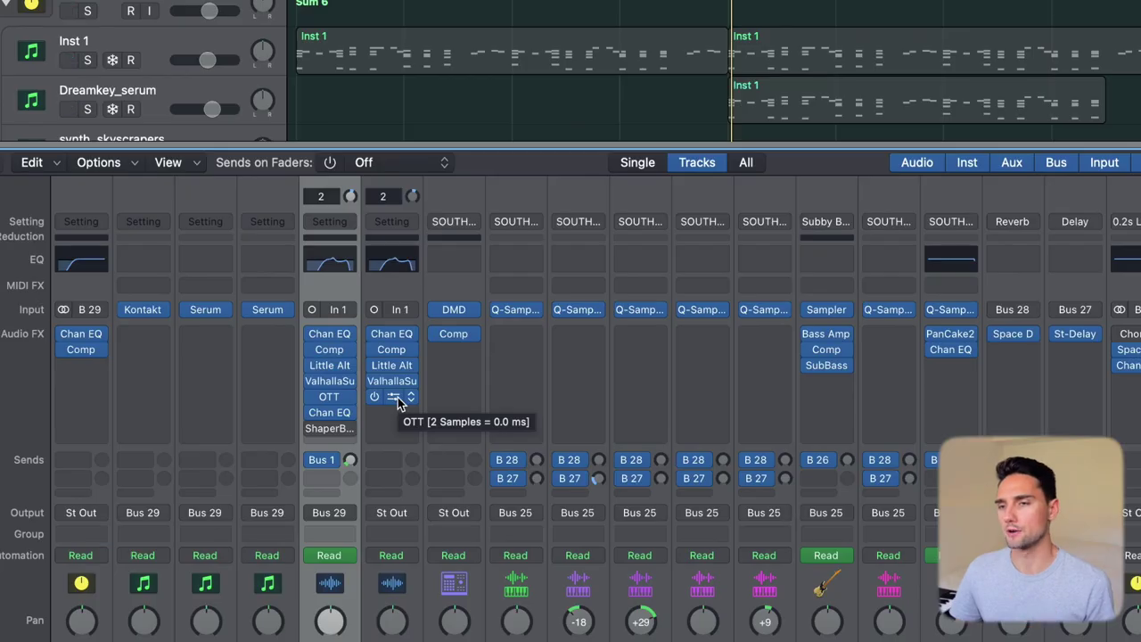
pyautogui.click(397, 401)
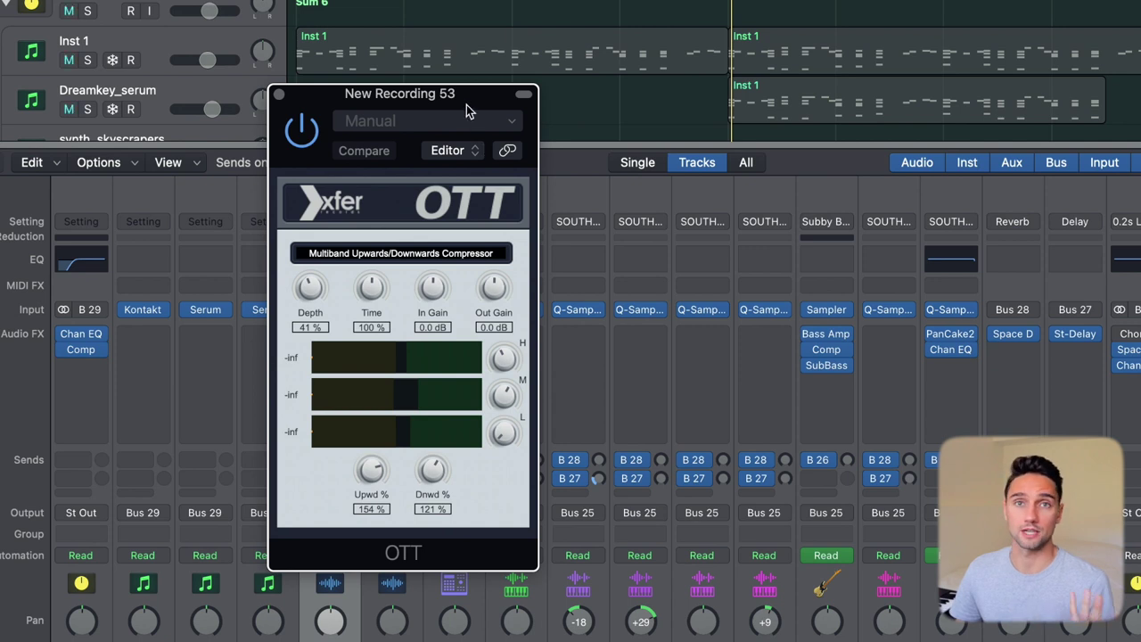
pyautogui.moveTo(467, 105); pyautogui.dragTo(633, 157)
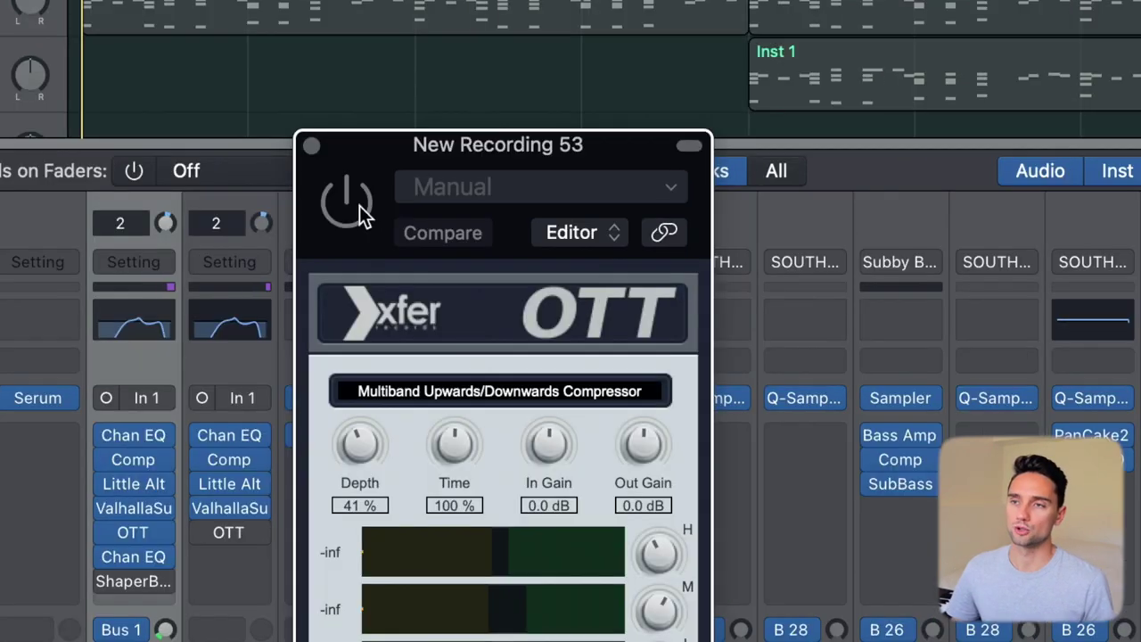
pyautogui.click(472, 185)
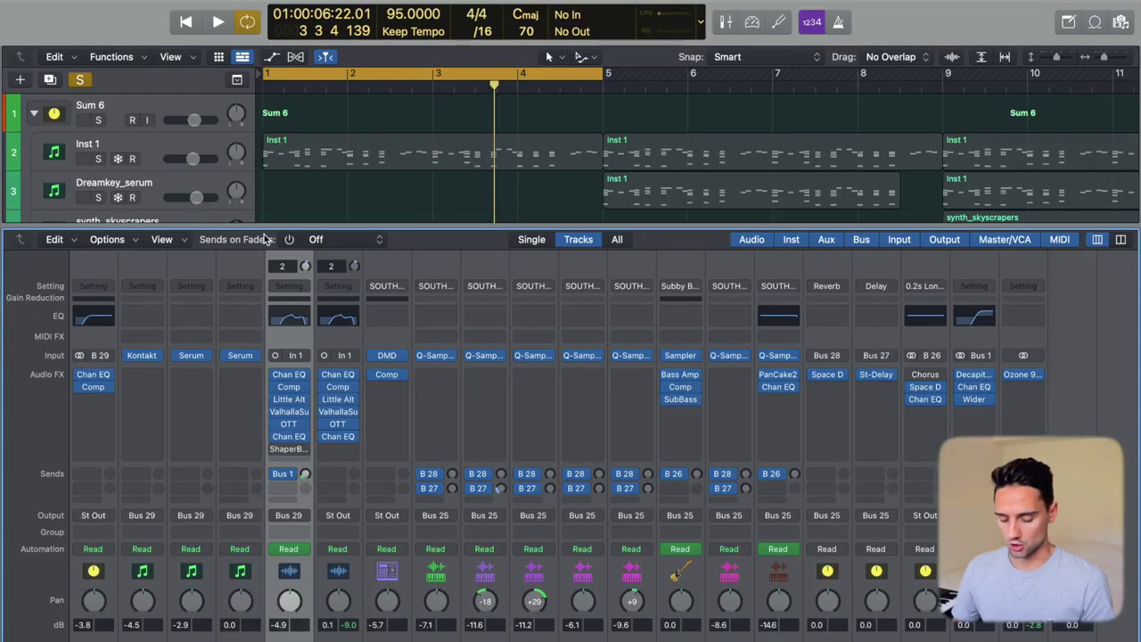
# Hide the mixer and look over the Inst 1 and Dreamkey_serum tracks in the arrangement
pyautogui.press('x')
pyautogui.click(267, 155)
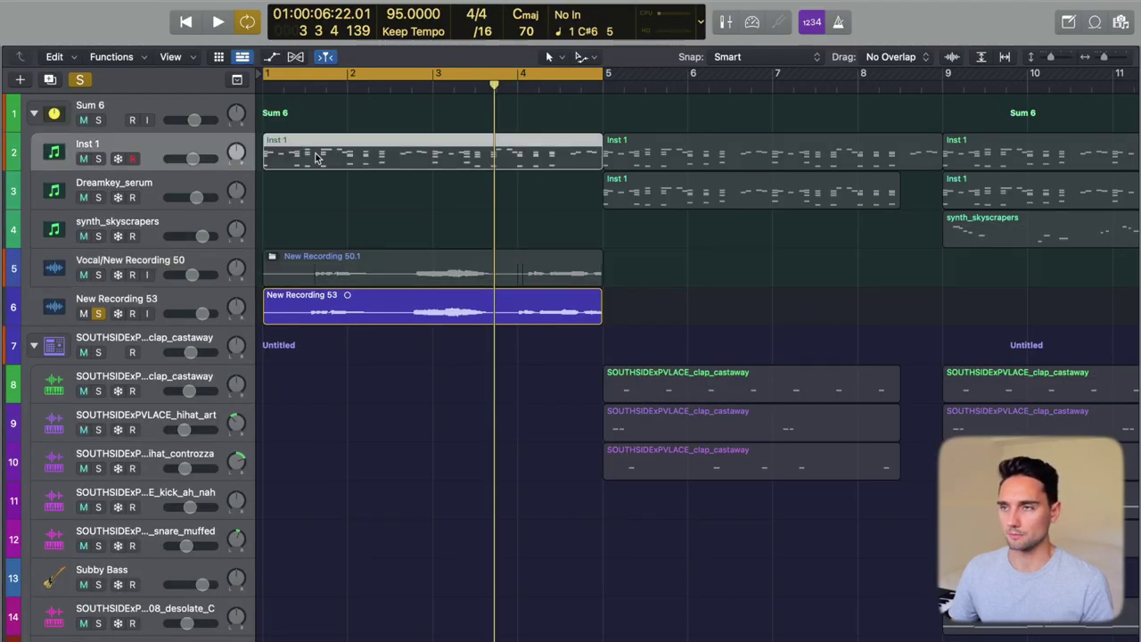
pyautogui.click(166, 187)
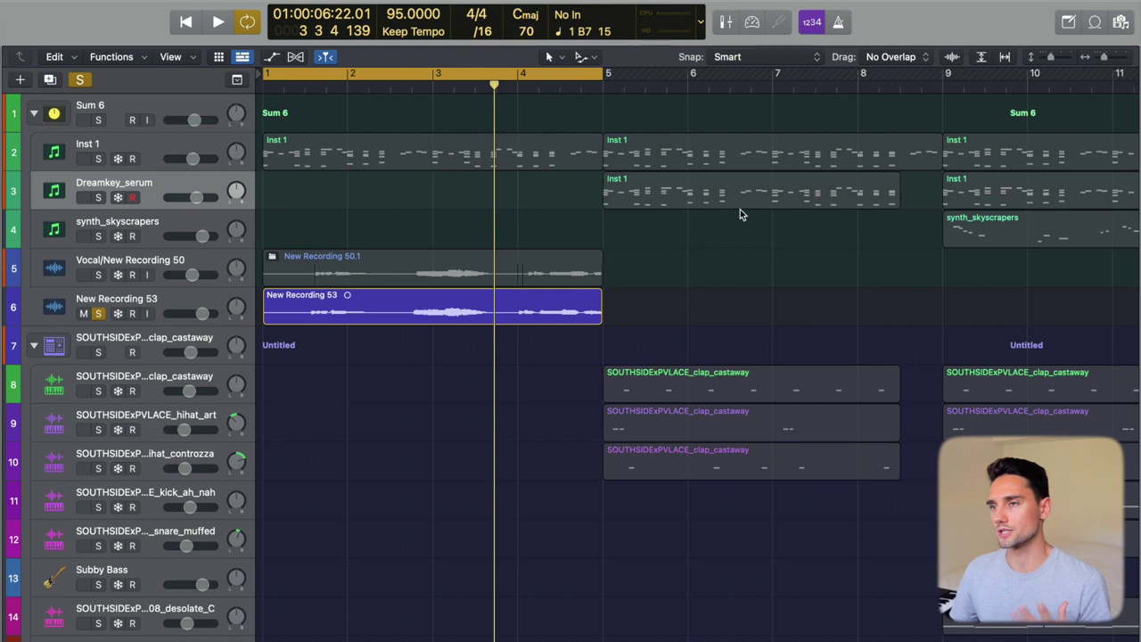
pyautogui.hscroll(5, 702, 202)
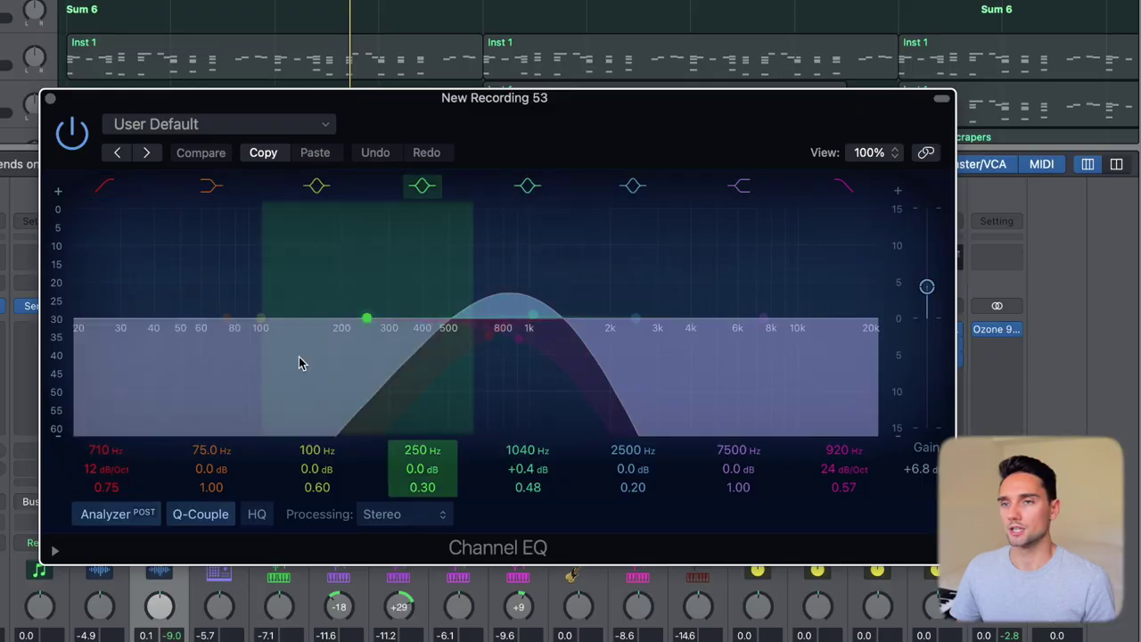
# Toggle the bypass of the open Channel EQ on New Recording 53 to compare the vocal with and without it
pyautogui.click(73, 132)
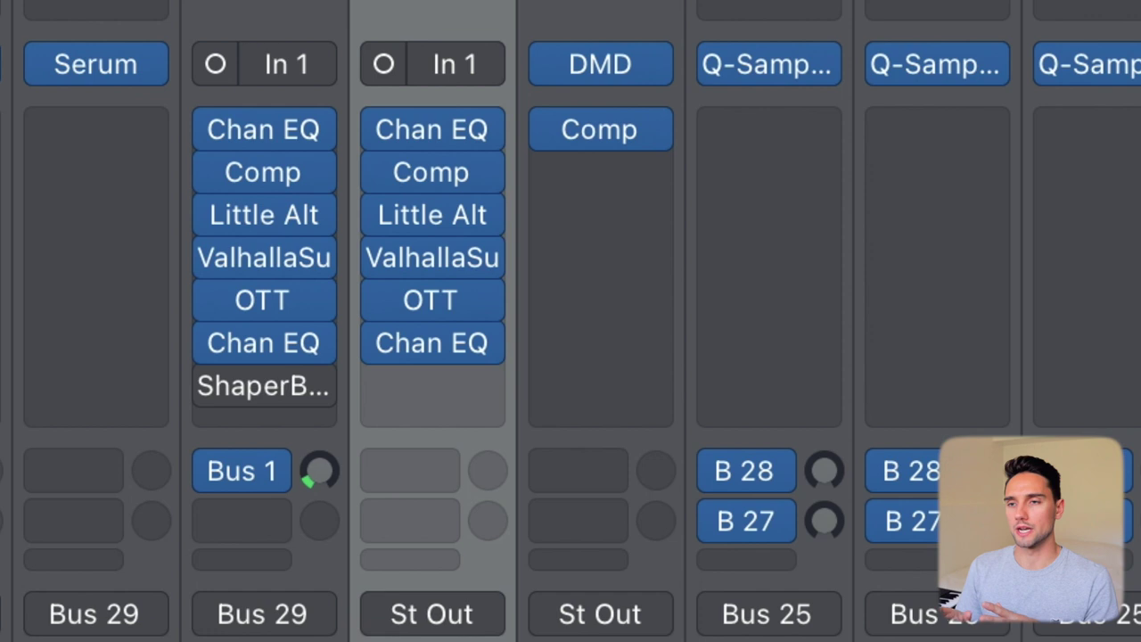
pyautogui.moveTo(318, 397)
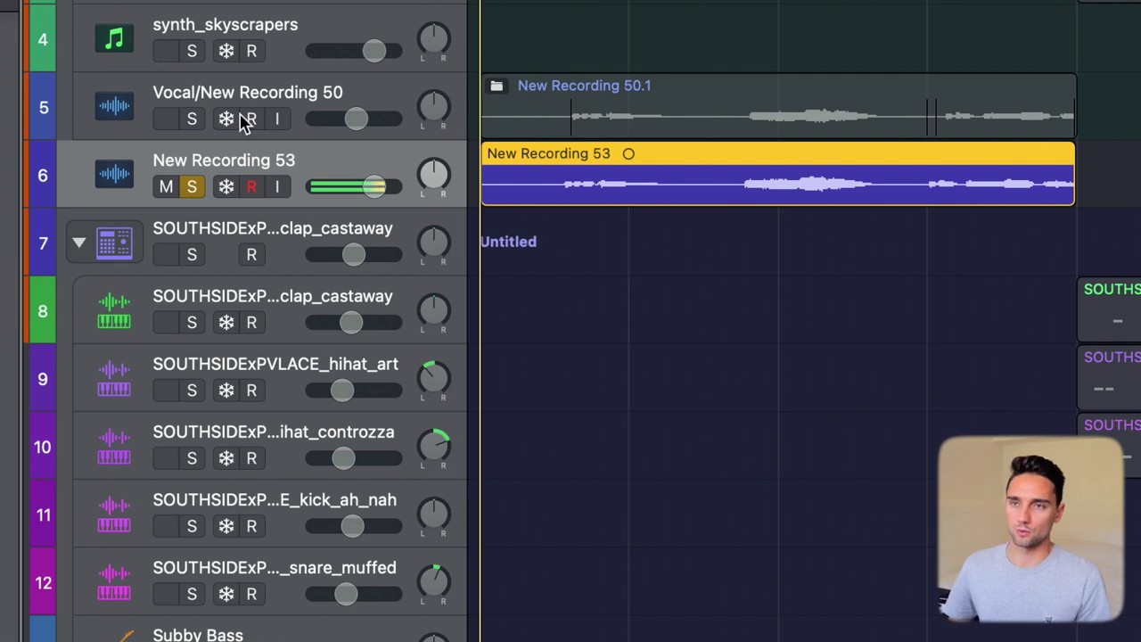
# Lower New Recording 53's volume to the fader level of Vocal/New Recording 50 and turn off its solo
pyautogui.click(278, 104)
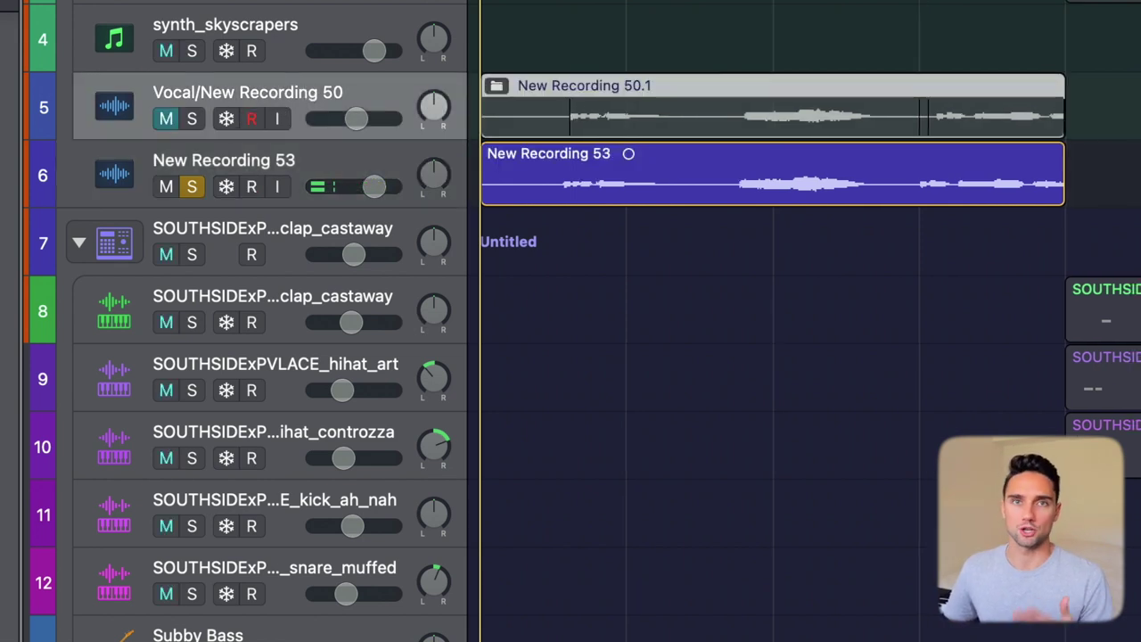
pyautogui.press('super+Left')
pyautogui.click(375, 178)
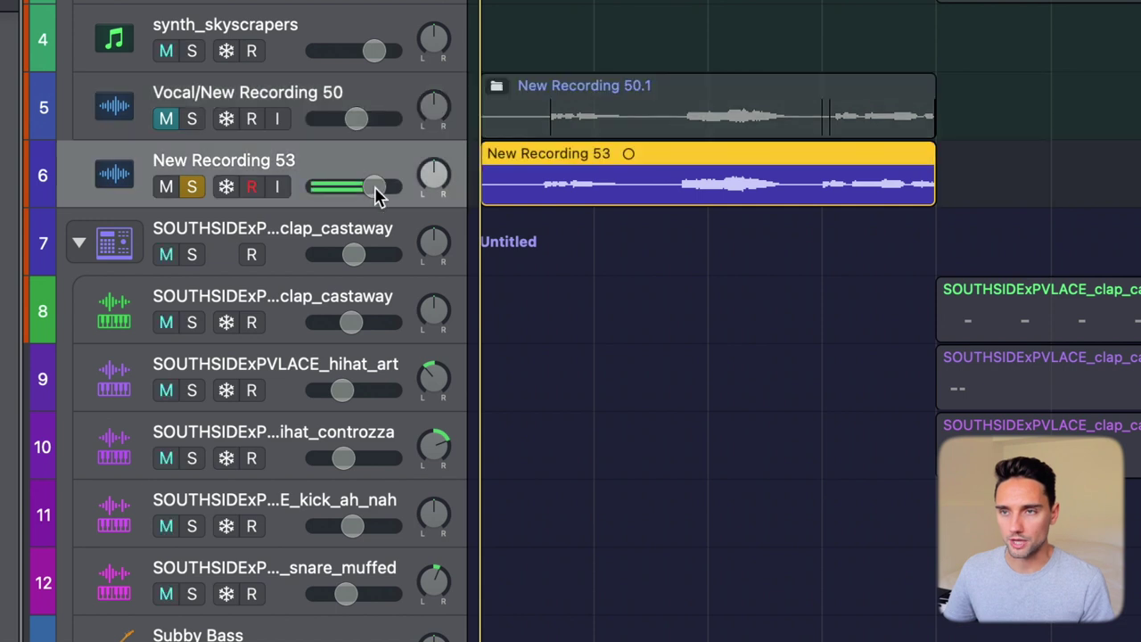
pyautogui.moveTo(382, 189); pyautogui.dragTo(368, 186)
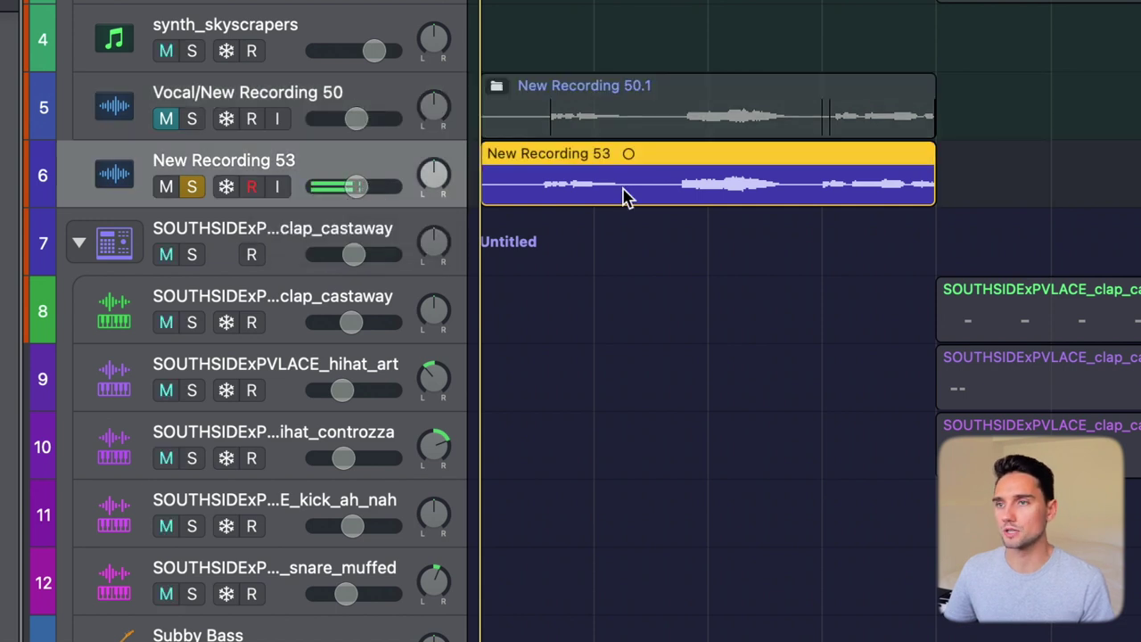
pyautogui.press('super+Left')
pyautogui.press('s')
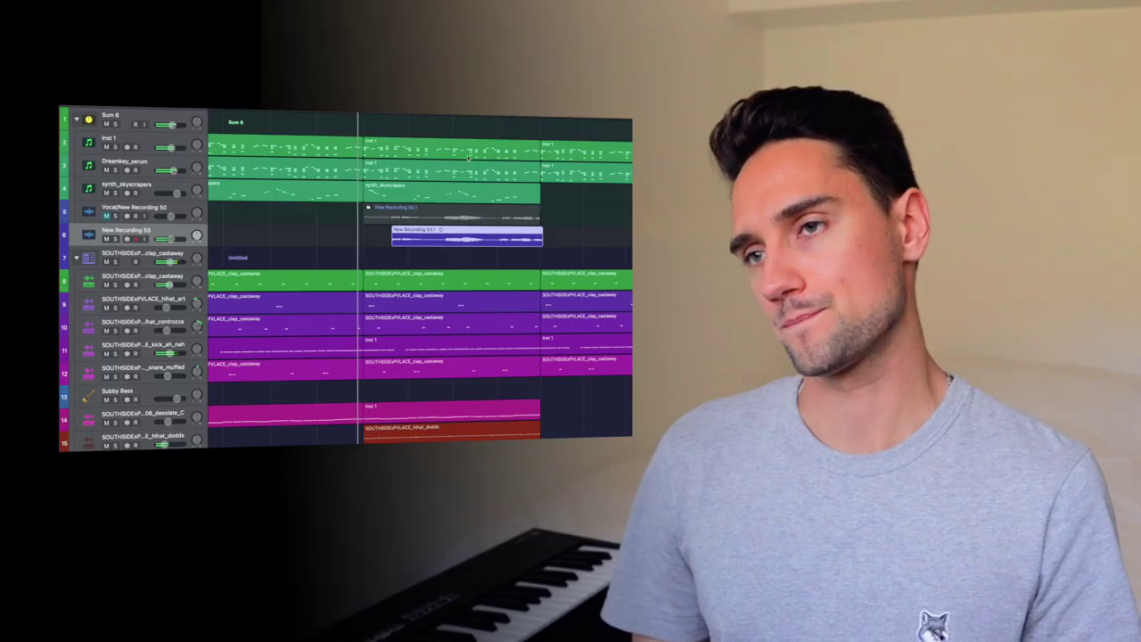